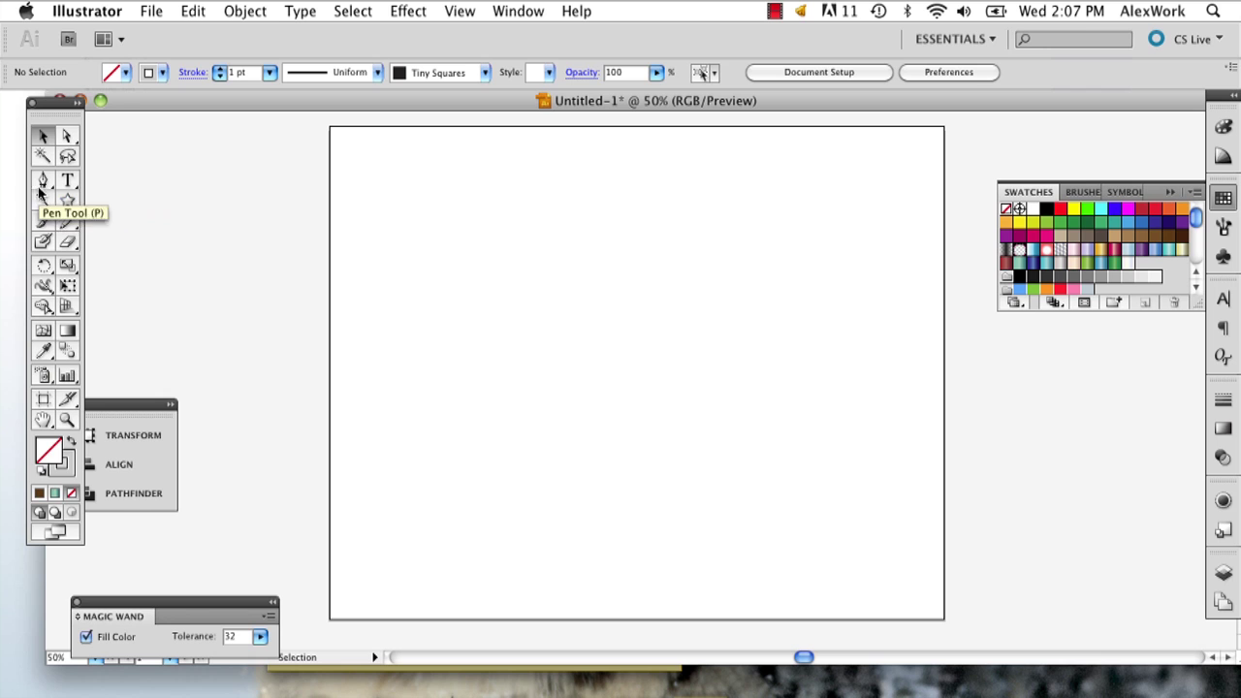
# - Draw an eight-sided polygon about 347 px across near the artboard's upper left with the Polygon tool
pyautogui.moveTo(225, 100); pyautogui.dragTo(180, 100)
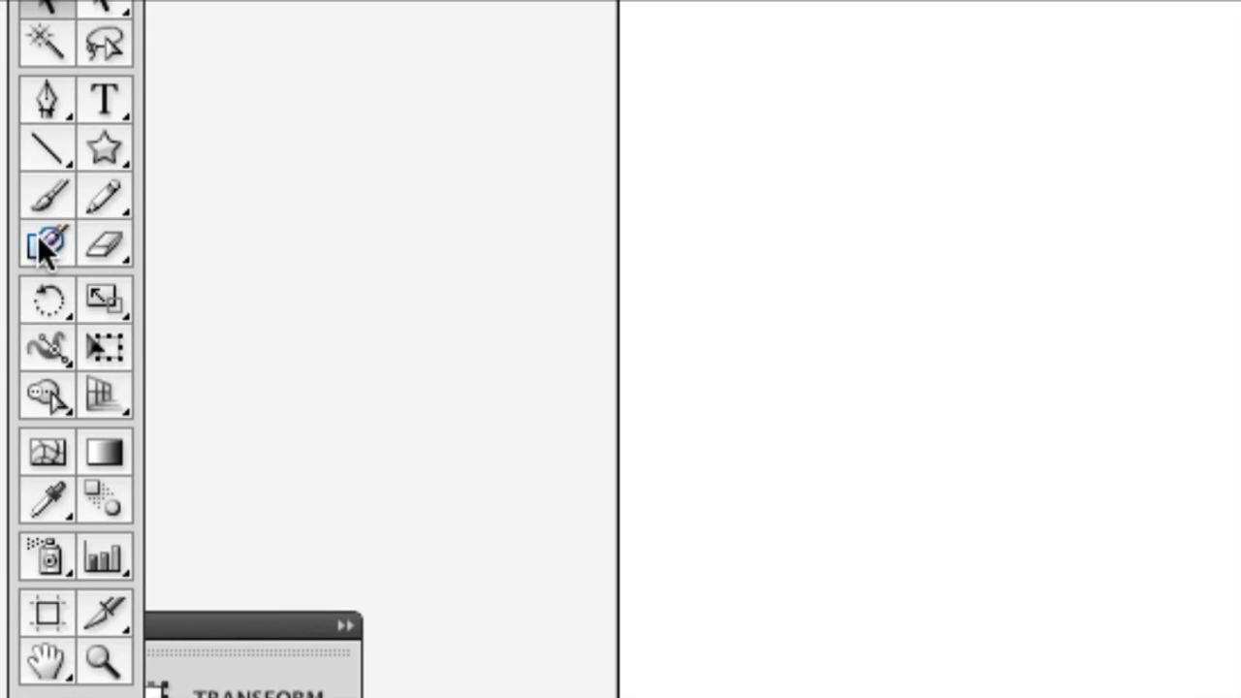
pyautogui.click(115, 147)
pyautogui.moveTo(114, 147); pyautogui.dragTo(206, 298)
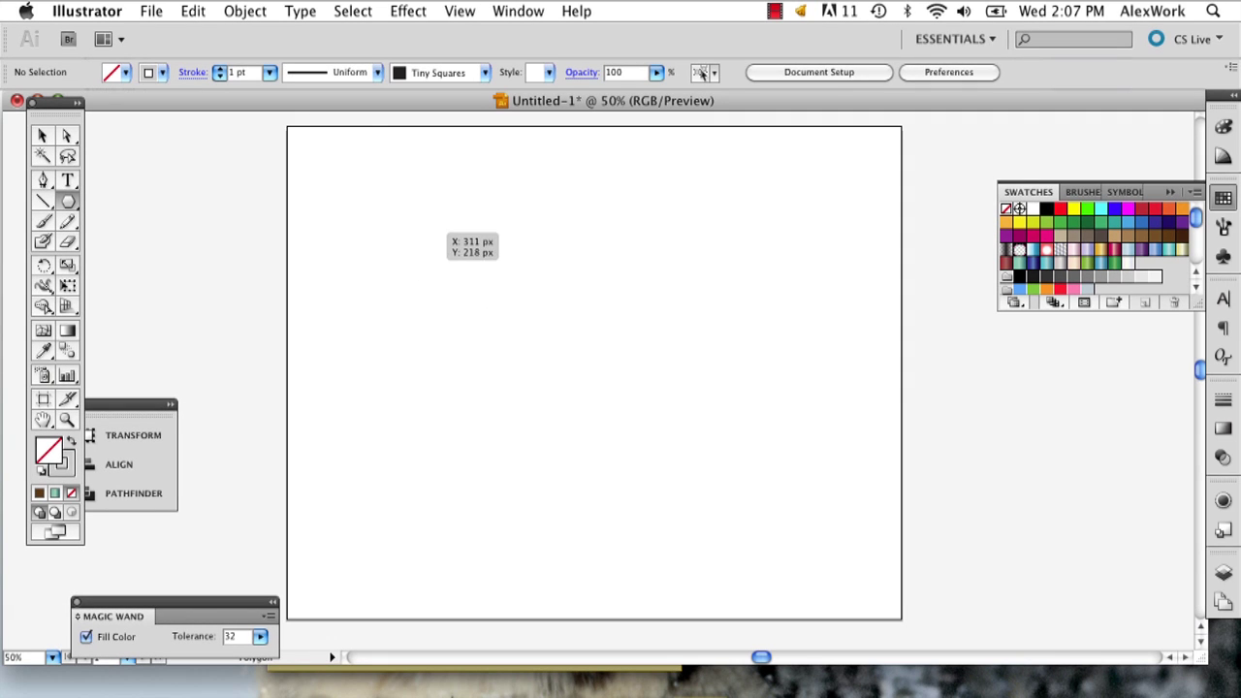
pyautogui.moveTo(438, 230); pyautogui.dragTo(528, 233)
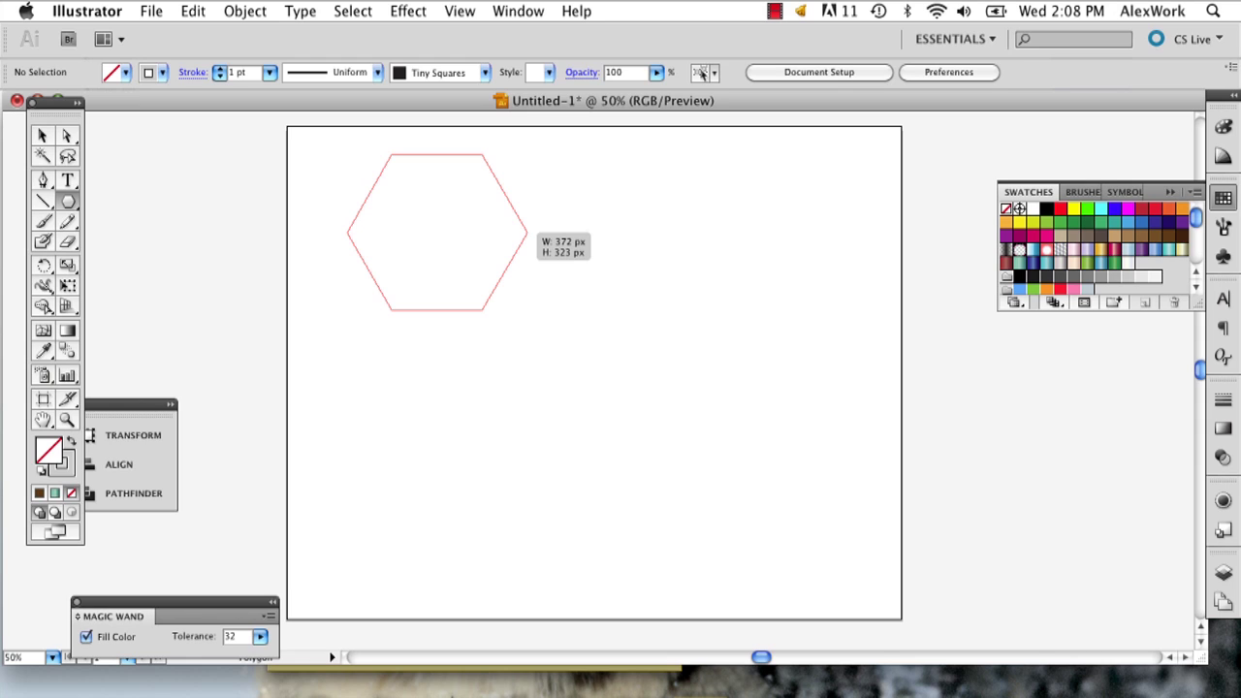
pyautogui.press('Up')
pyautogui.moveTo(529, 233); pyautogui.dragTo(520, 202)
pyautogui.press('Up')
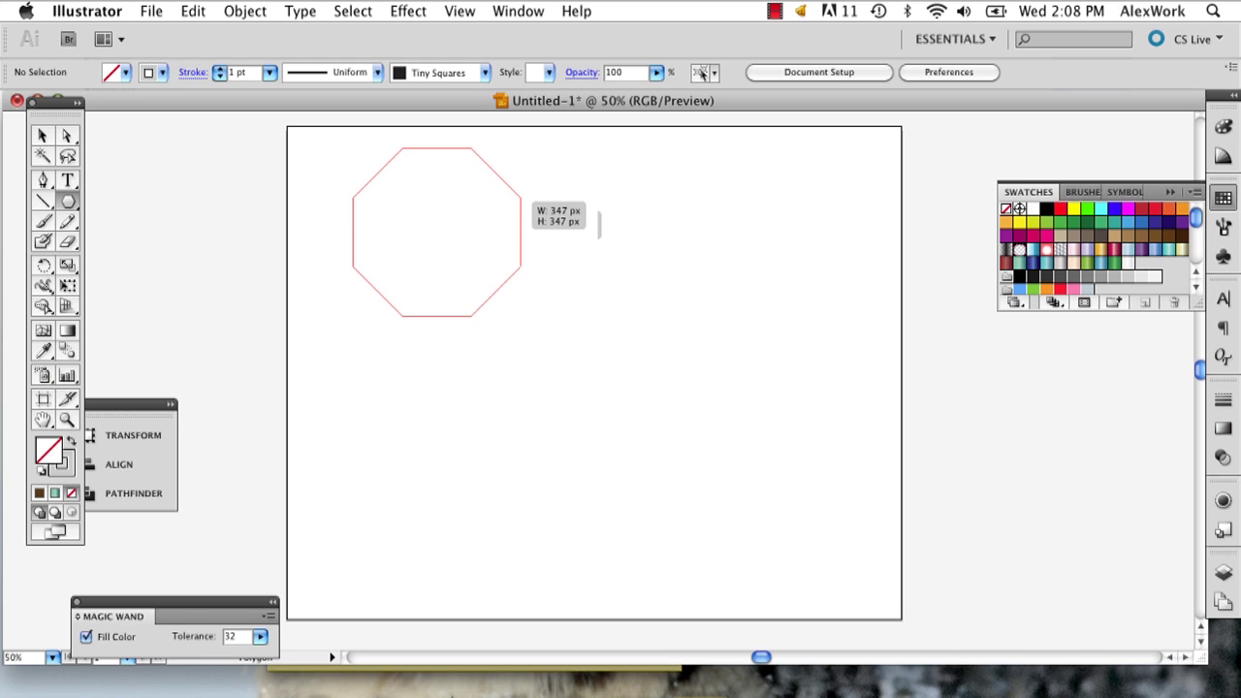
pyautogui.moveTo(521, 202); pyautogui.dragTo(533, 191)
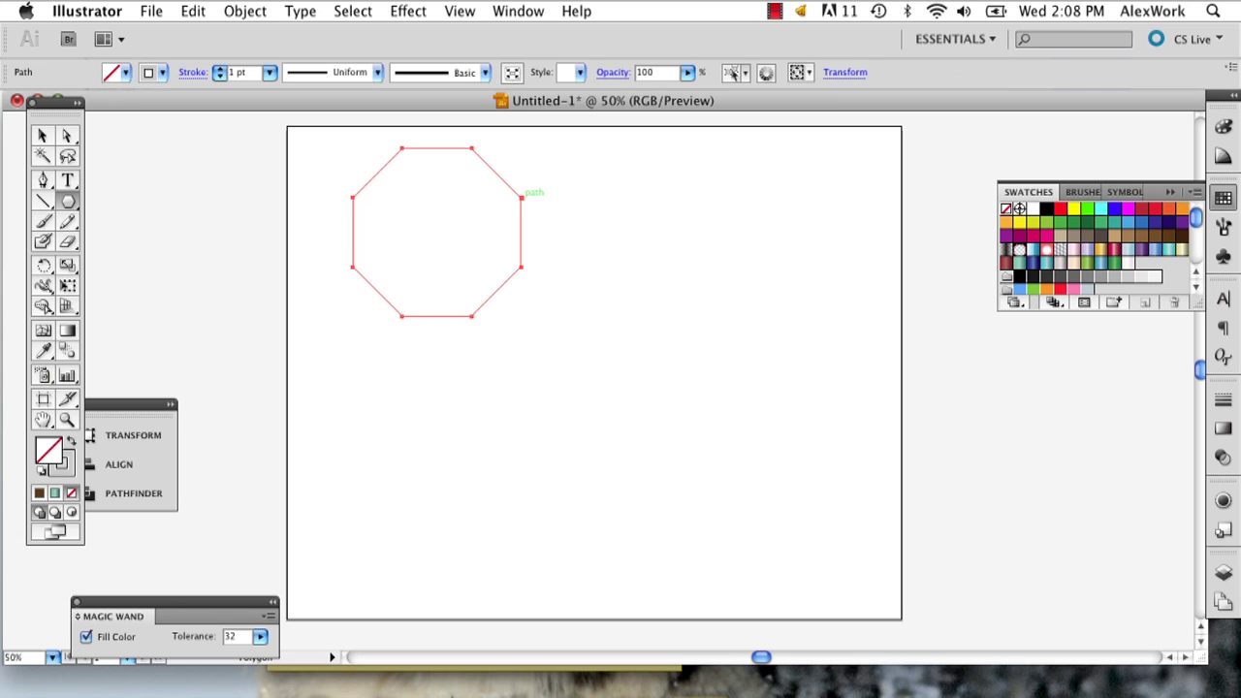
# - Select the octagon and move it closer to the artboard centre
pyautogui.click(42, 135)
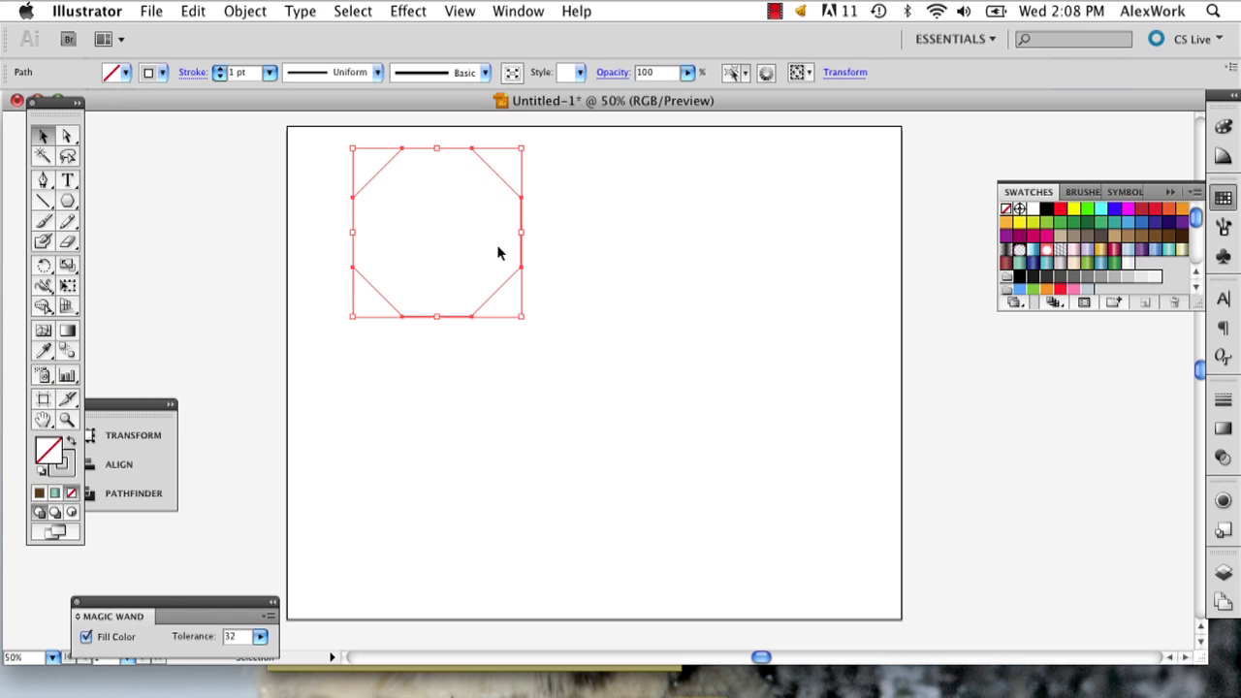
pyautogui.moveTo(490, 243); pyautogui.dragTo(555, 382)
pyautogui.click(582, 362)
pyautogui.click(560, 414)
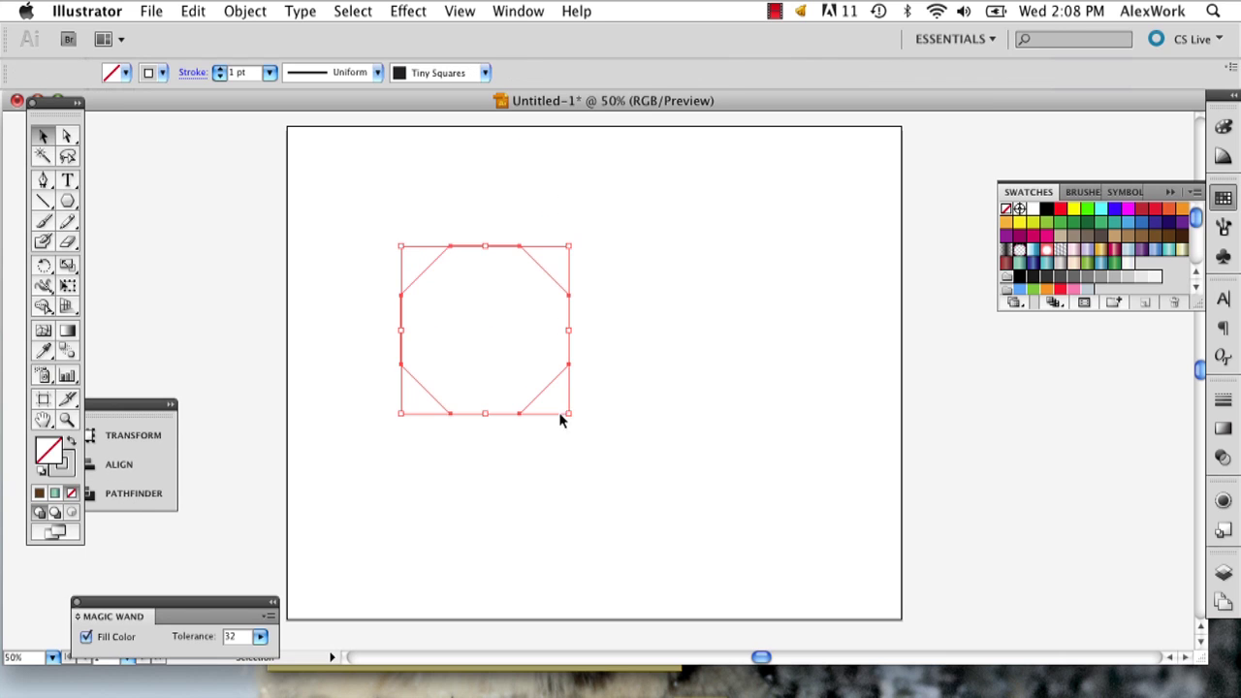
# - Swap fill and stroke so the octagon is filled solid red from the Fill swatches
pyautogui.click(71, 442)
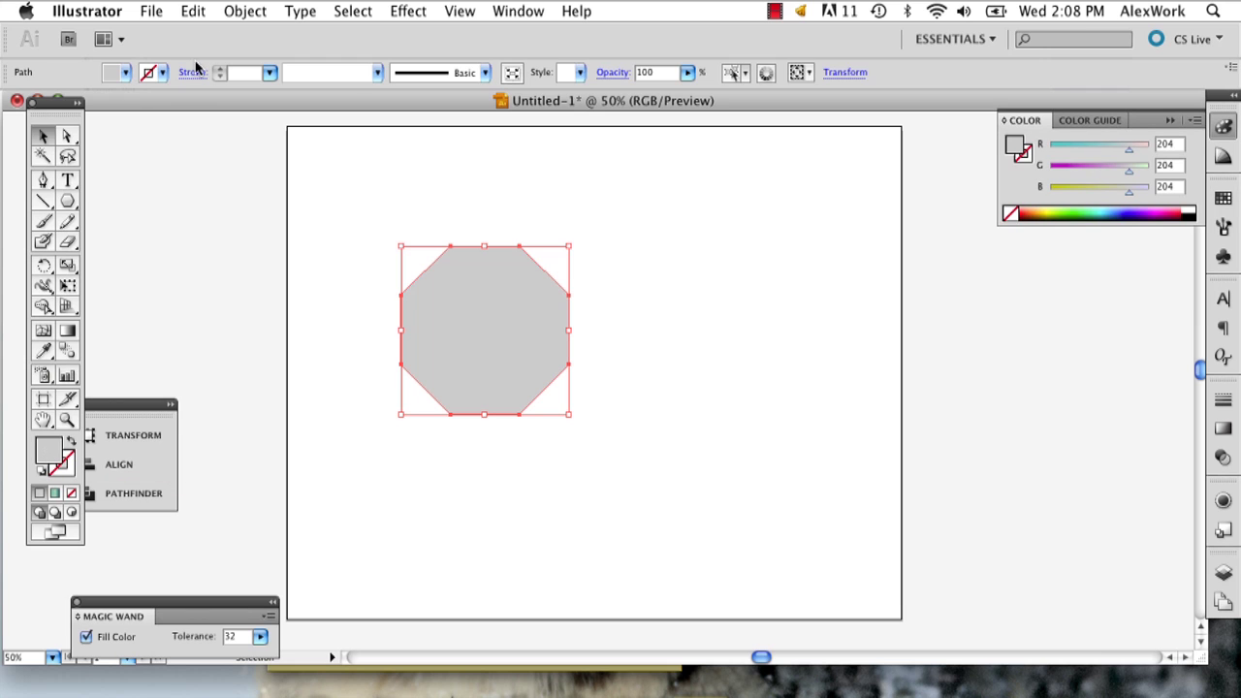
pyautogui.click(126, 74)
pyautogui.click(60, 92)
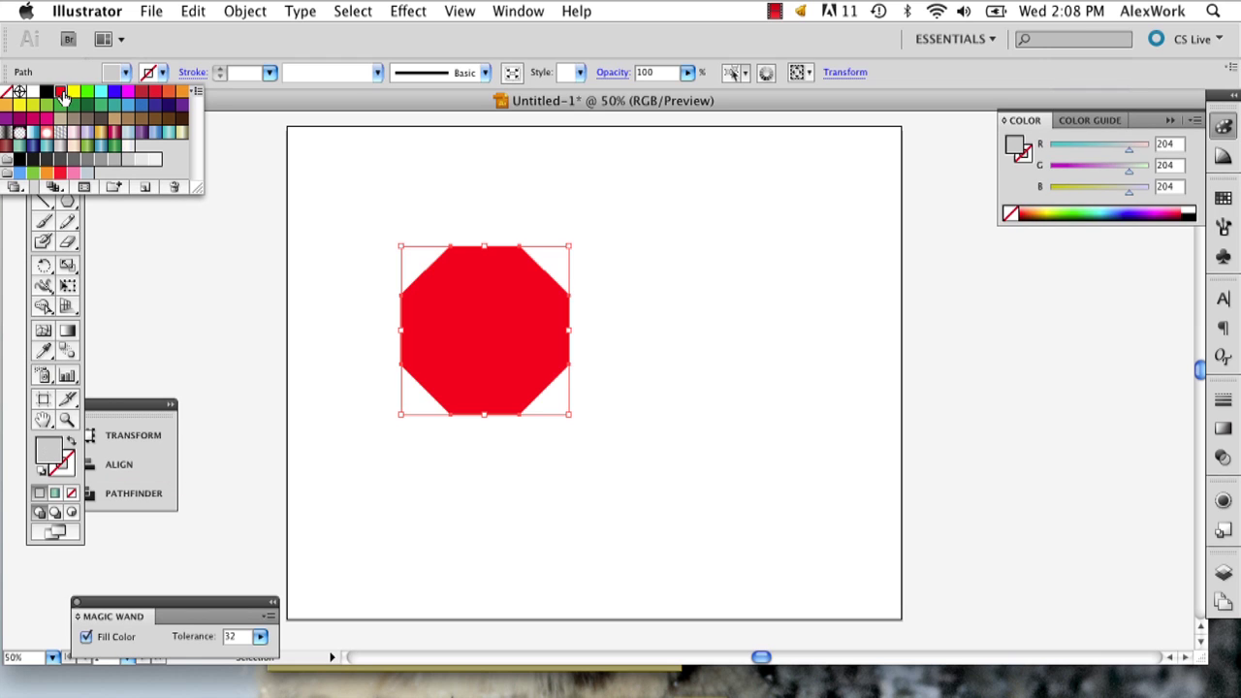
pyautogui.press('Escape')
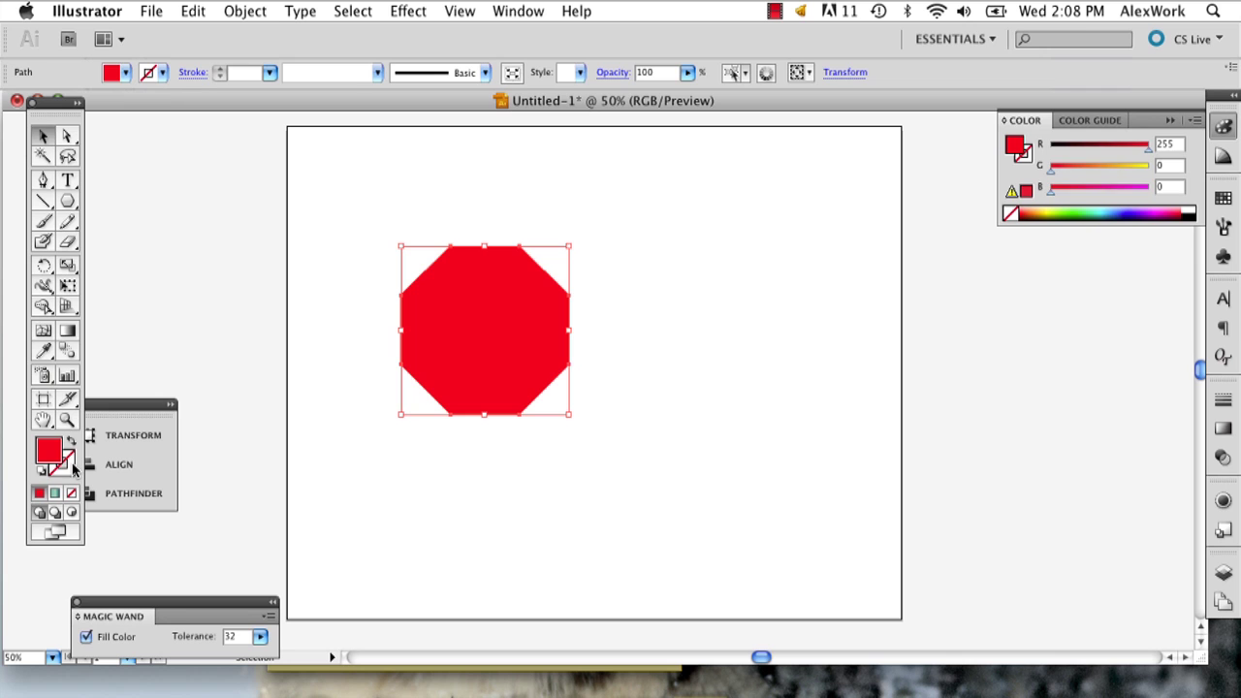
pyautogui.click(74, 468)
pyautogui.click(161, 74)
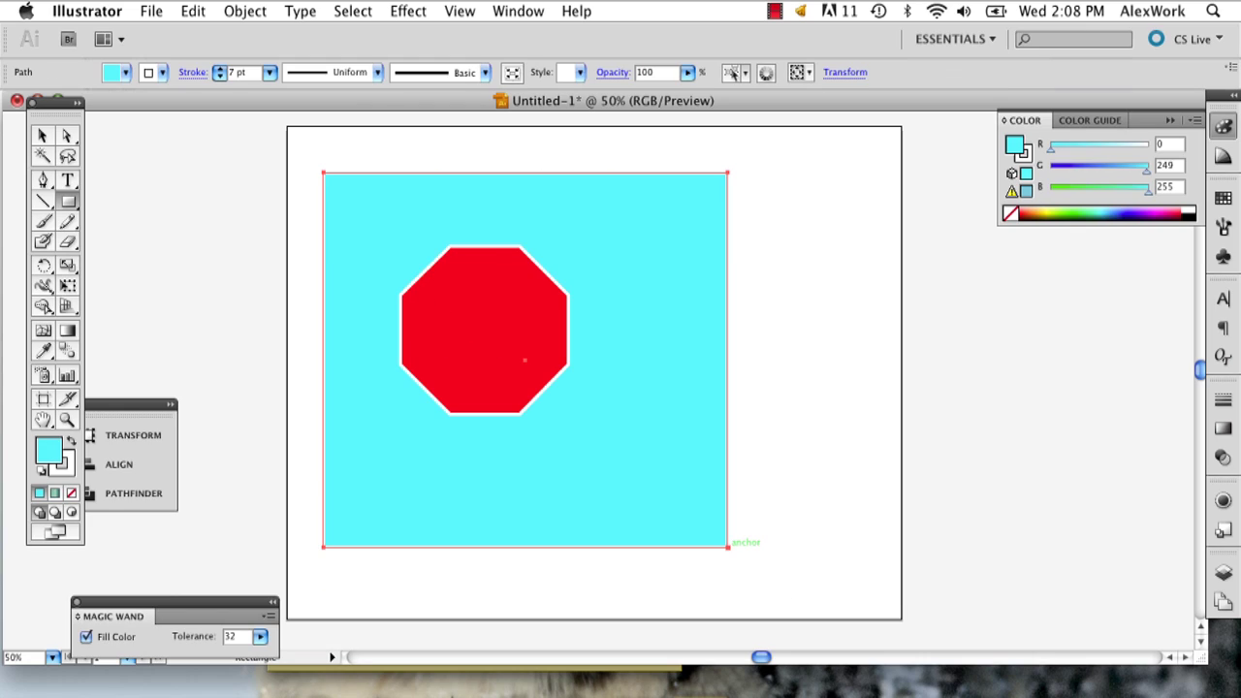
# - Fill the large background square dark blue instead of cyan from the Fill swatches
pyautogui.click(125, 72)
pyautogui.click(152, 93)
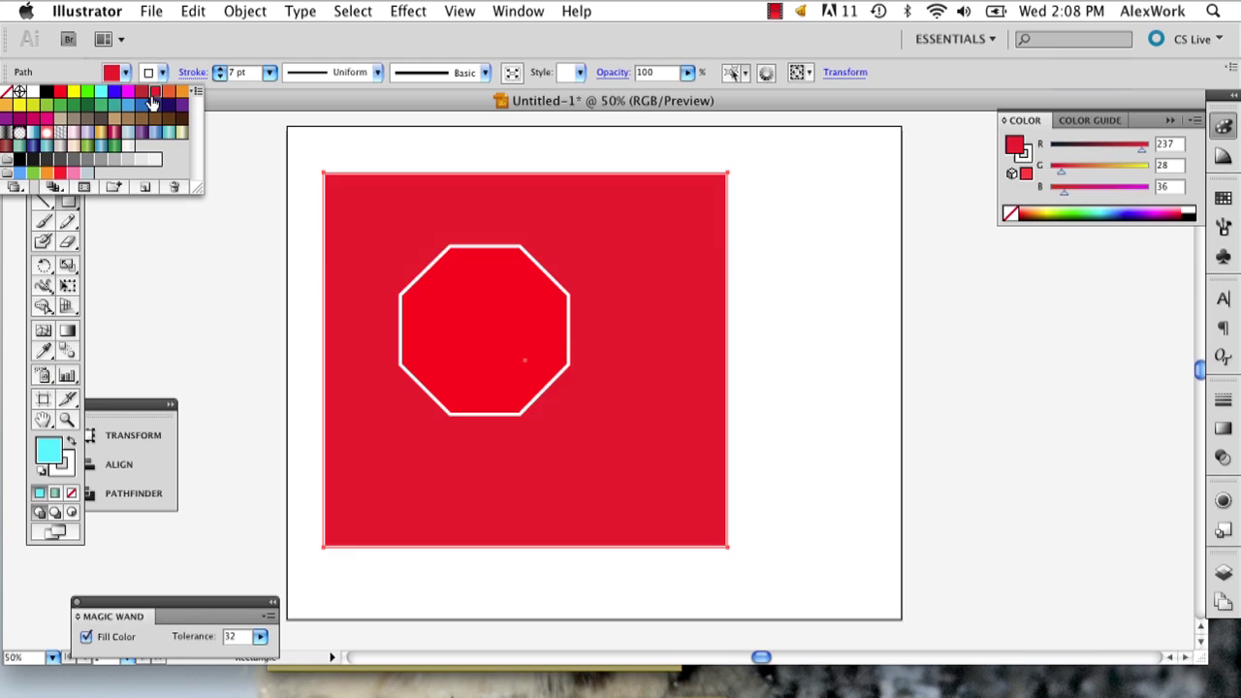
pyautogui.click(153, 106)
pyautogui.press('Escape')
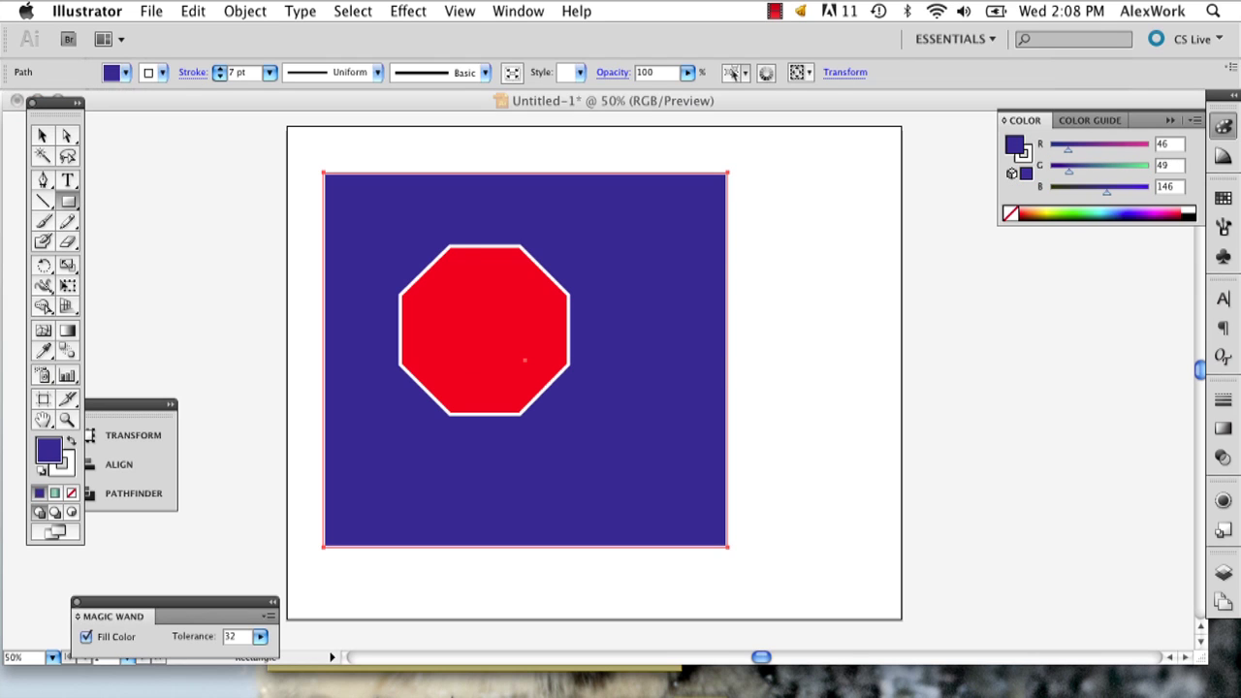
pyautogui.click(719, 263)
pyautogui.click(725, 264)
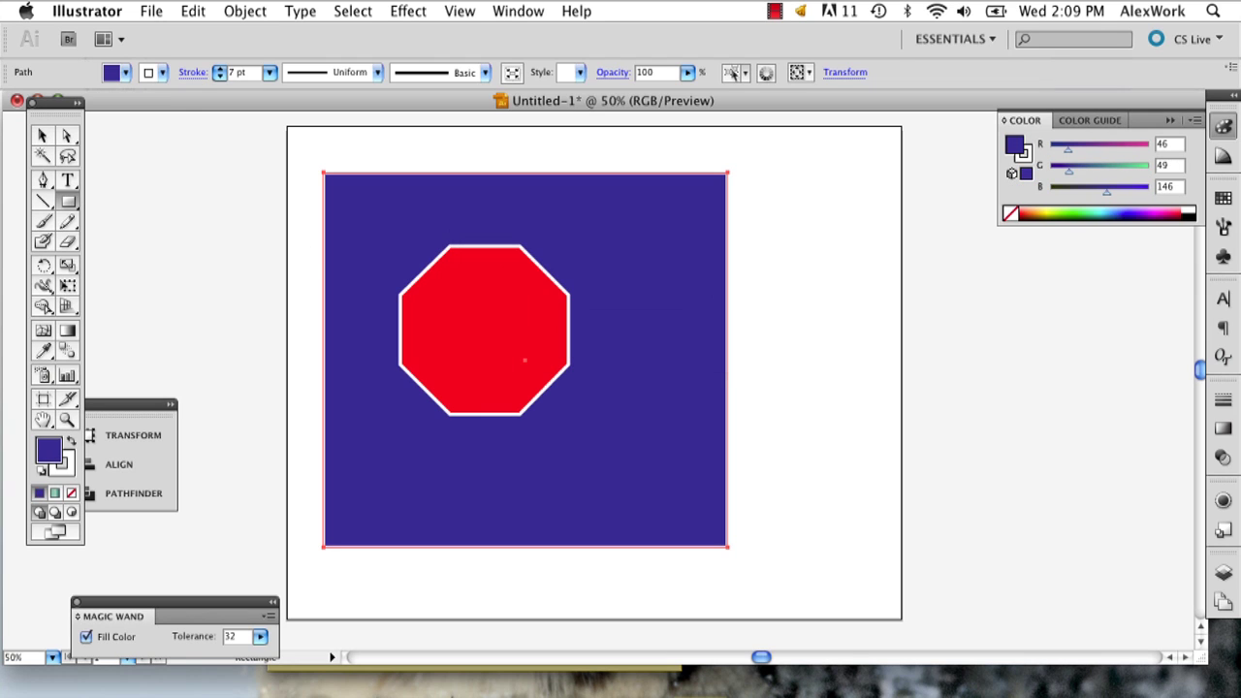
# - Thicken the red octagon's white border to an 18 pt stroke weight, passing through 12 pt
pyautogui.click(41, 135)
pyautogui.click(461, 296)
pyautogui.click(270, 72)
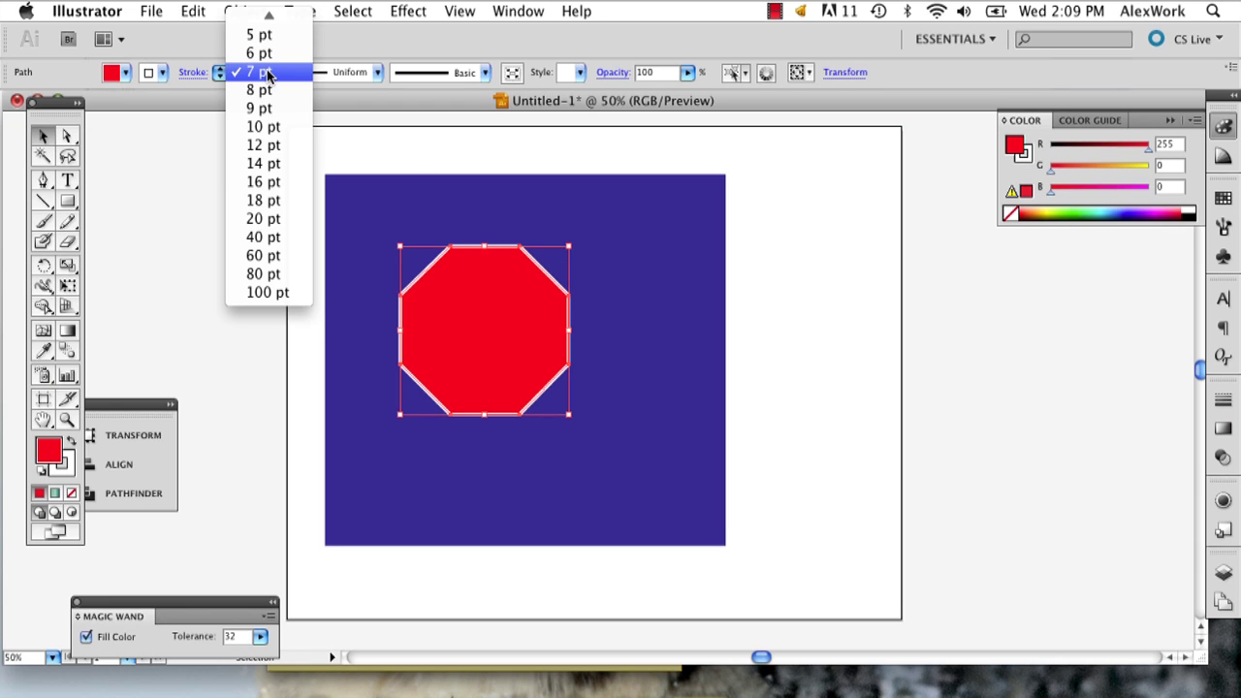
pyautogui.click(278, 147)
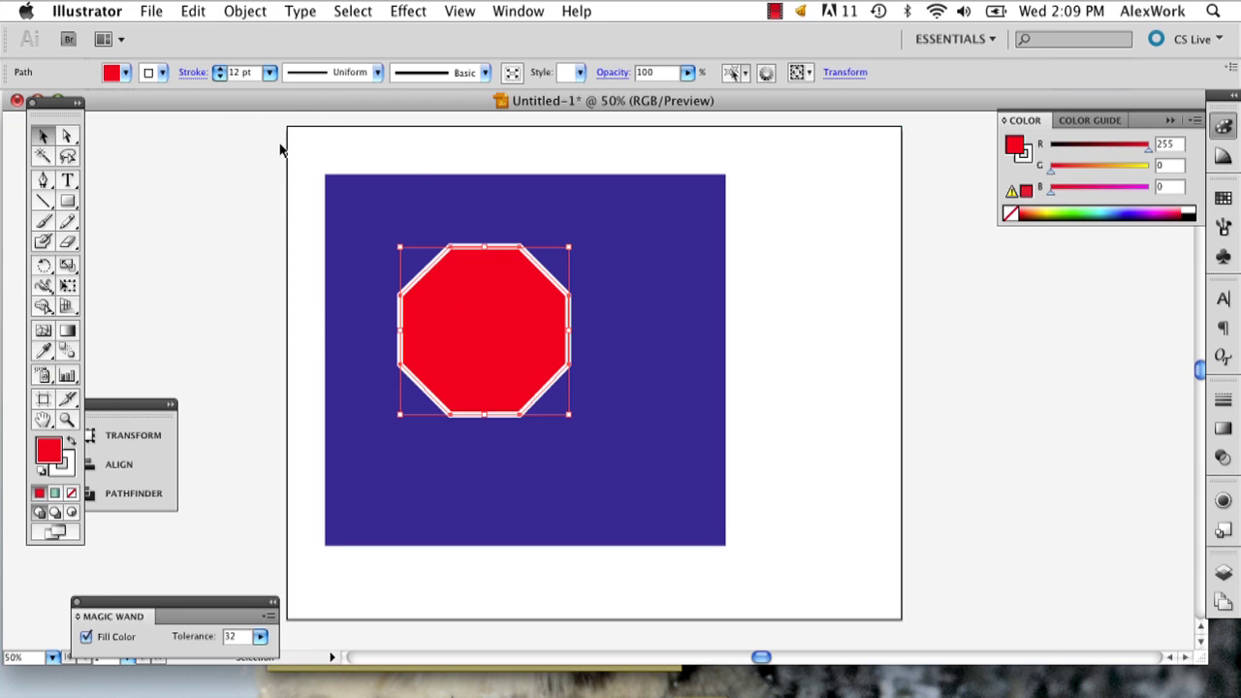
pyautogui.click(270, 72)
pyautogui.click(263, 125)
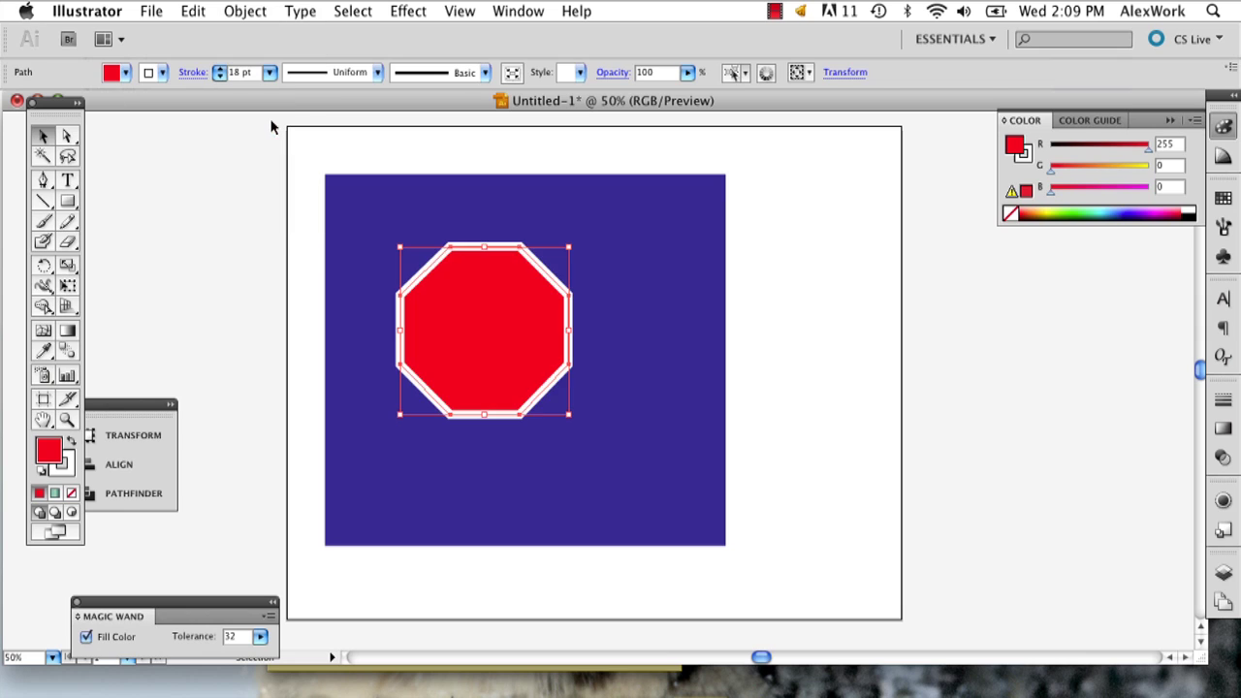
pyautogui.click(221, 337)
pyautogui.press('super+equal')
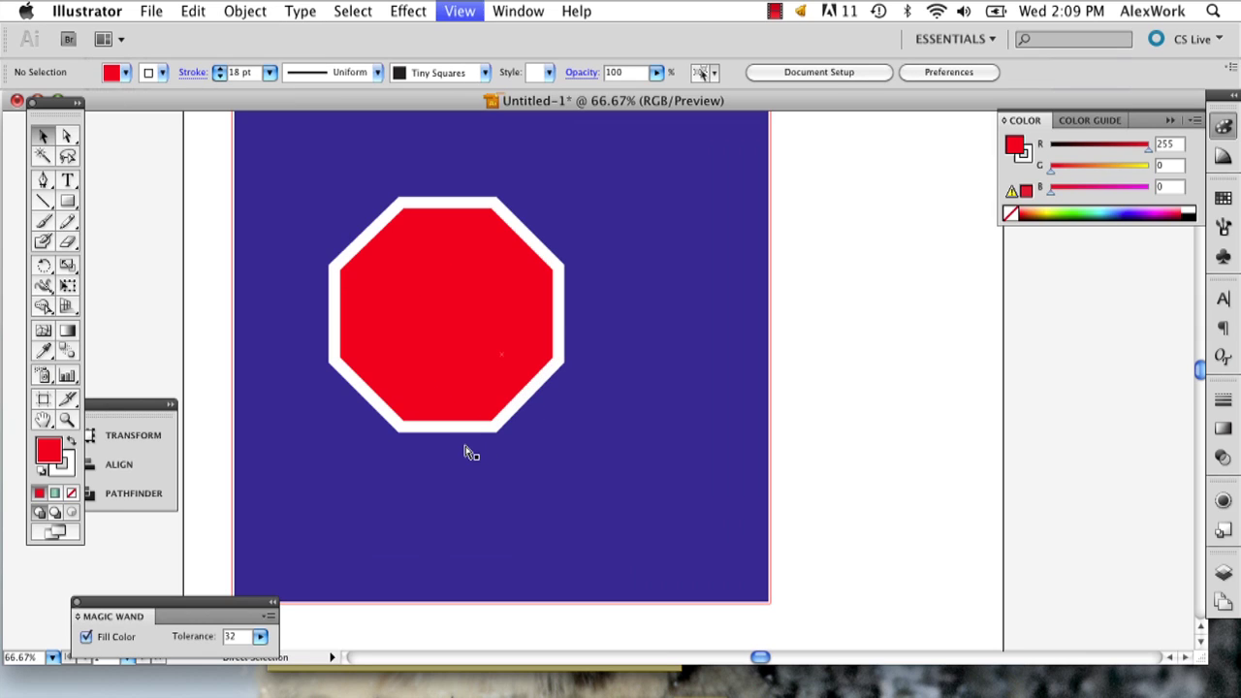
# - Add a STOP text frame across the octagon and set it in Arial Black
pyautogui.click(66, 180)
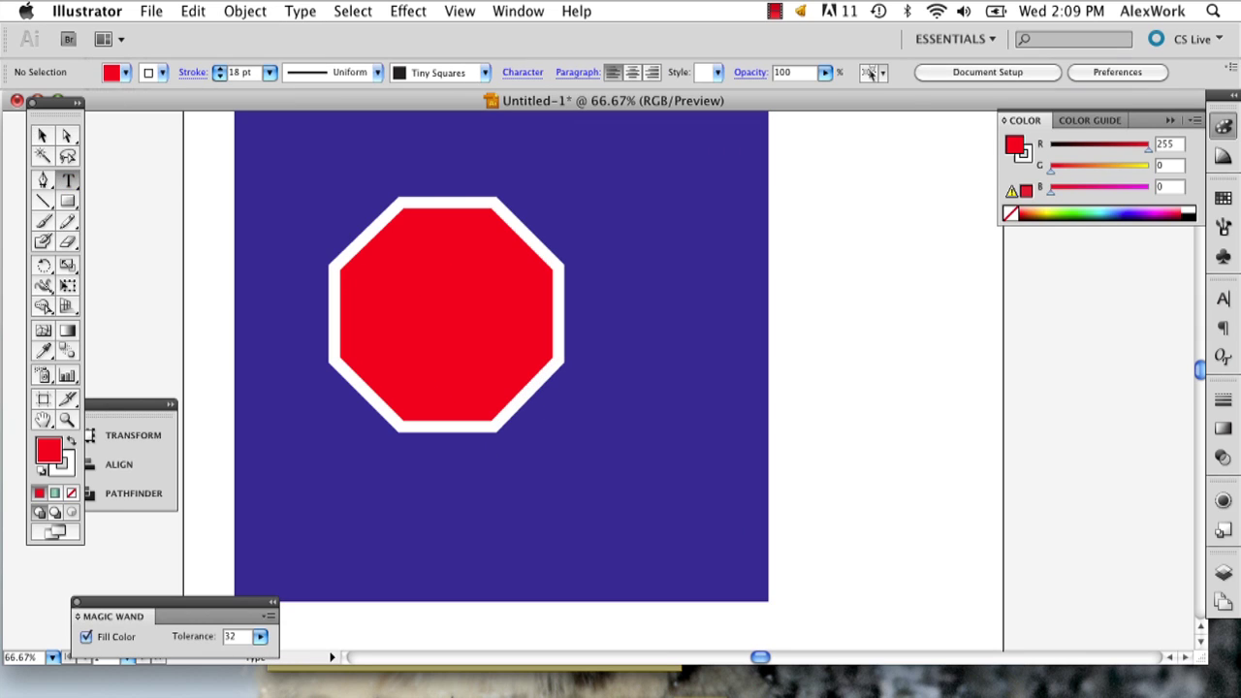
pyautogui.moveTo(357, 283); pyautogui.dragTo(553, 360)
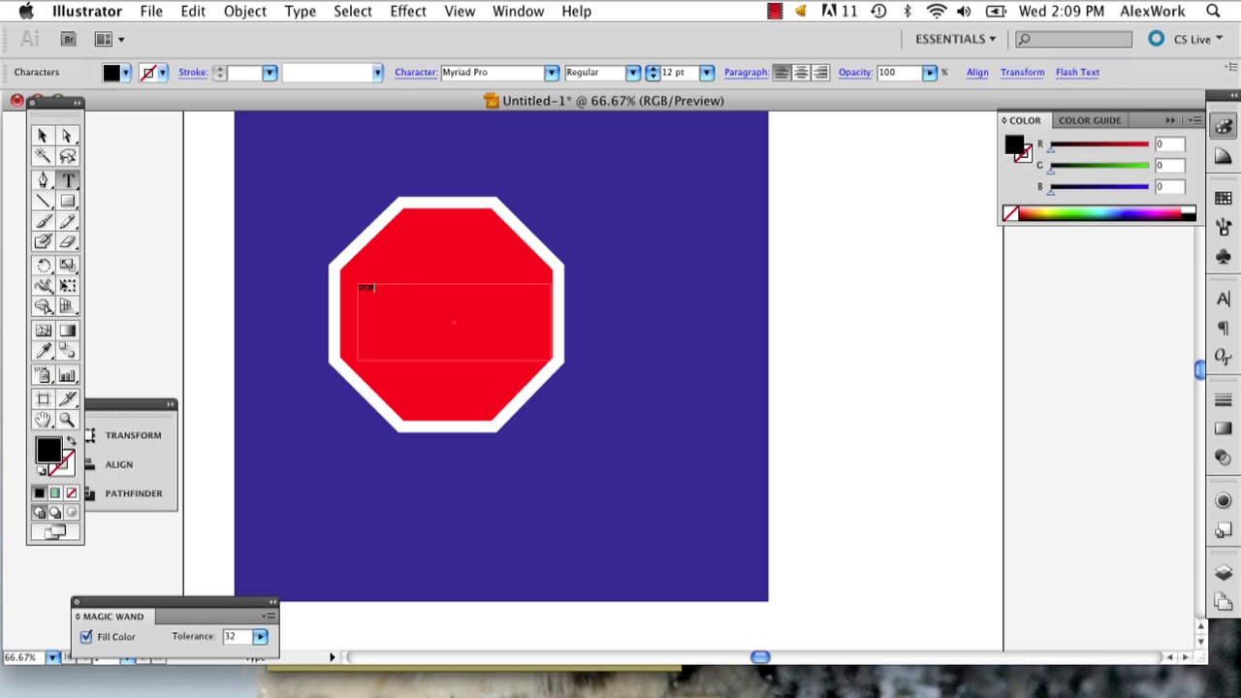
pyautogui.press('super+a')
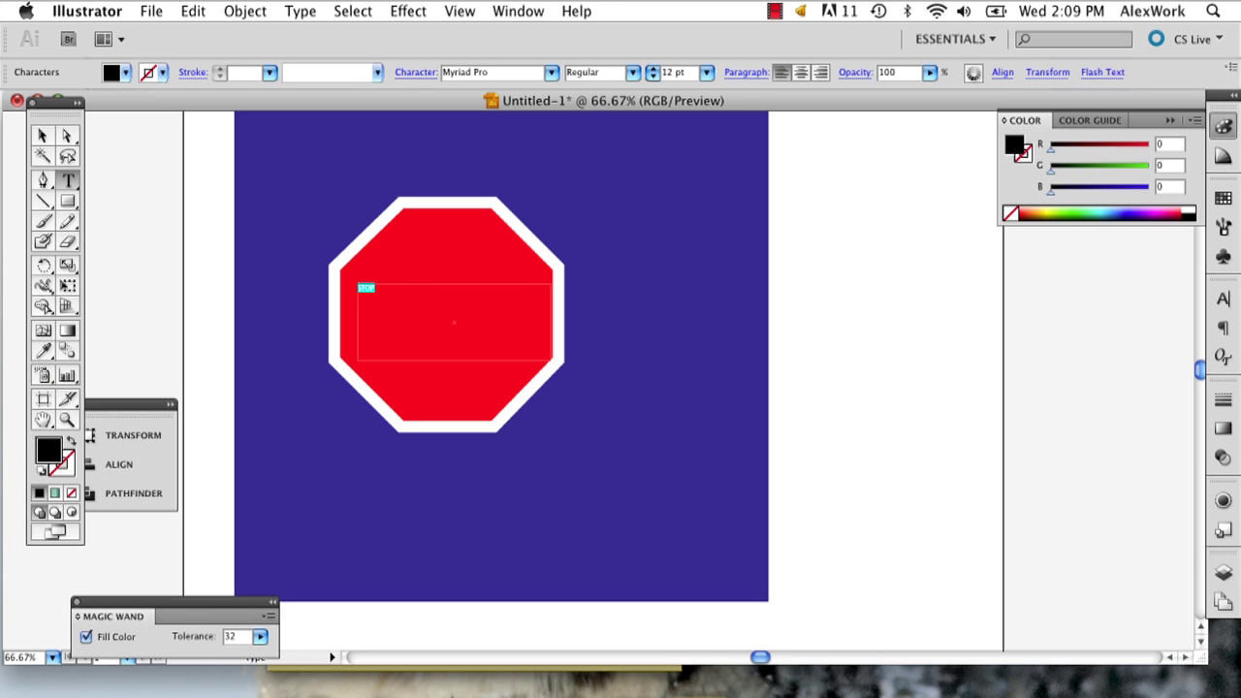
pyautogui.click(551, 73)
pyautogui.click(551, 72)
pyautogui.scroll(15, 682, 337)
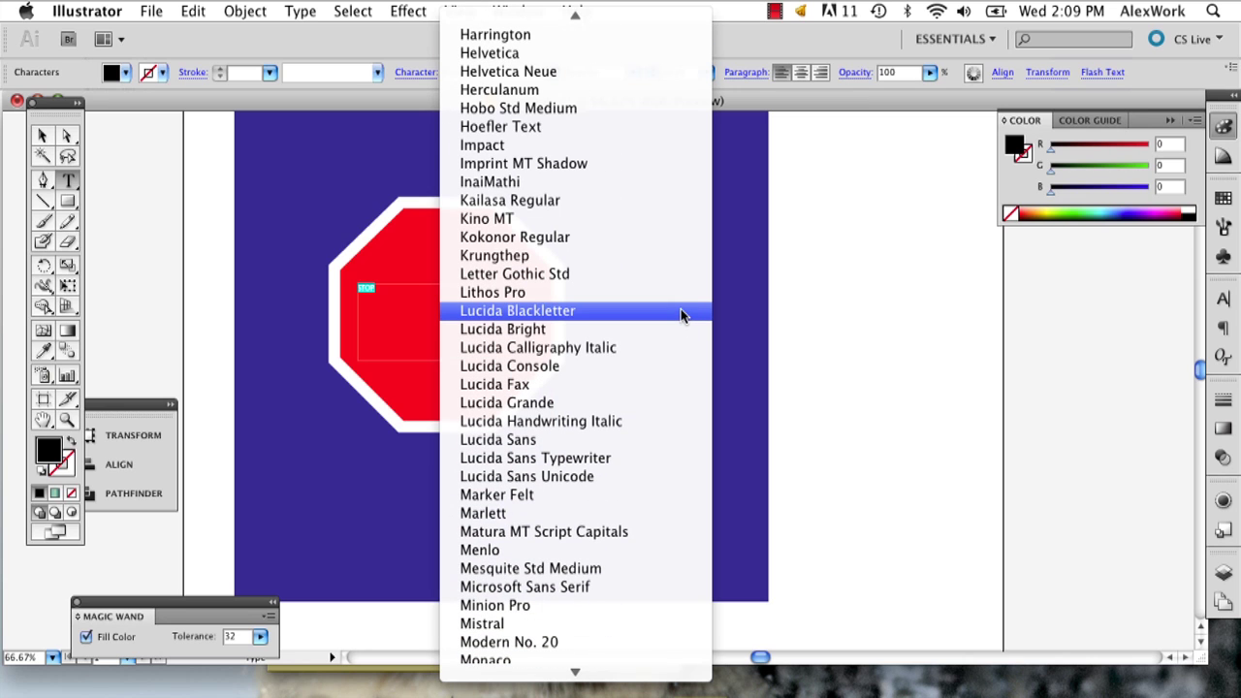
pyautogui.moveTo(532, 8)
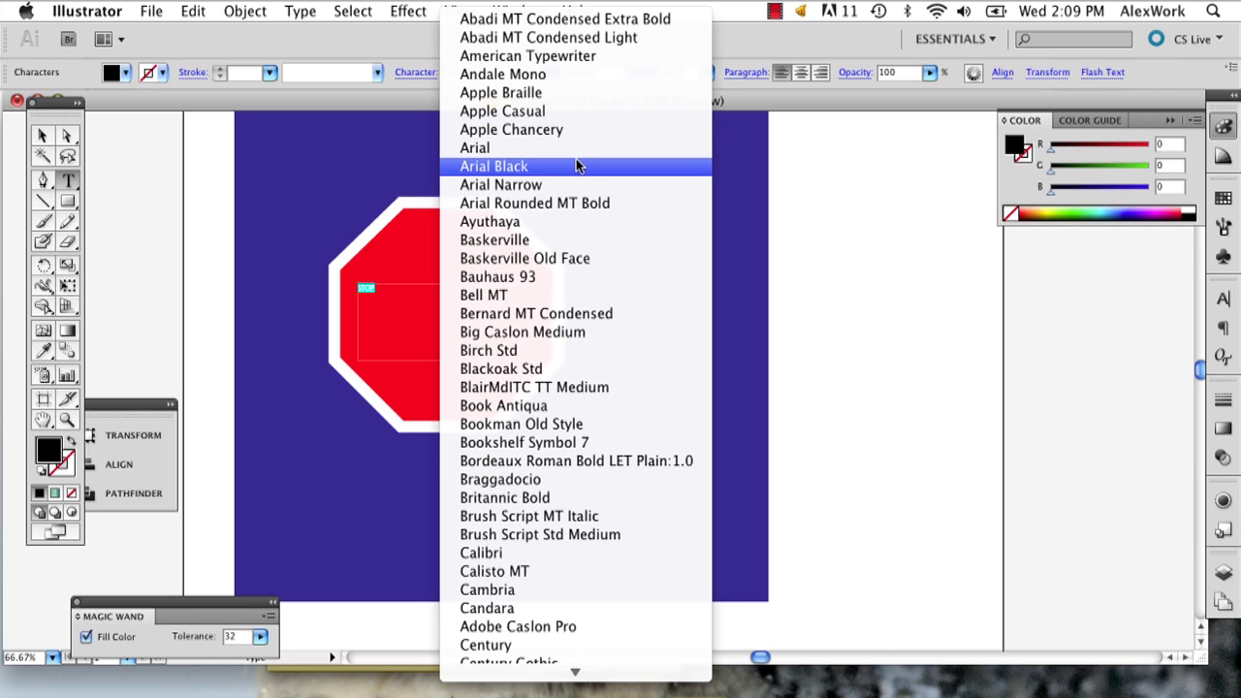
pyautogui.click(576, 166)
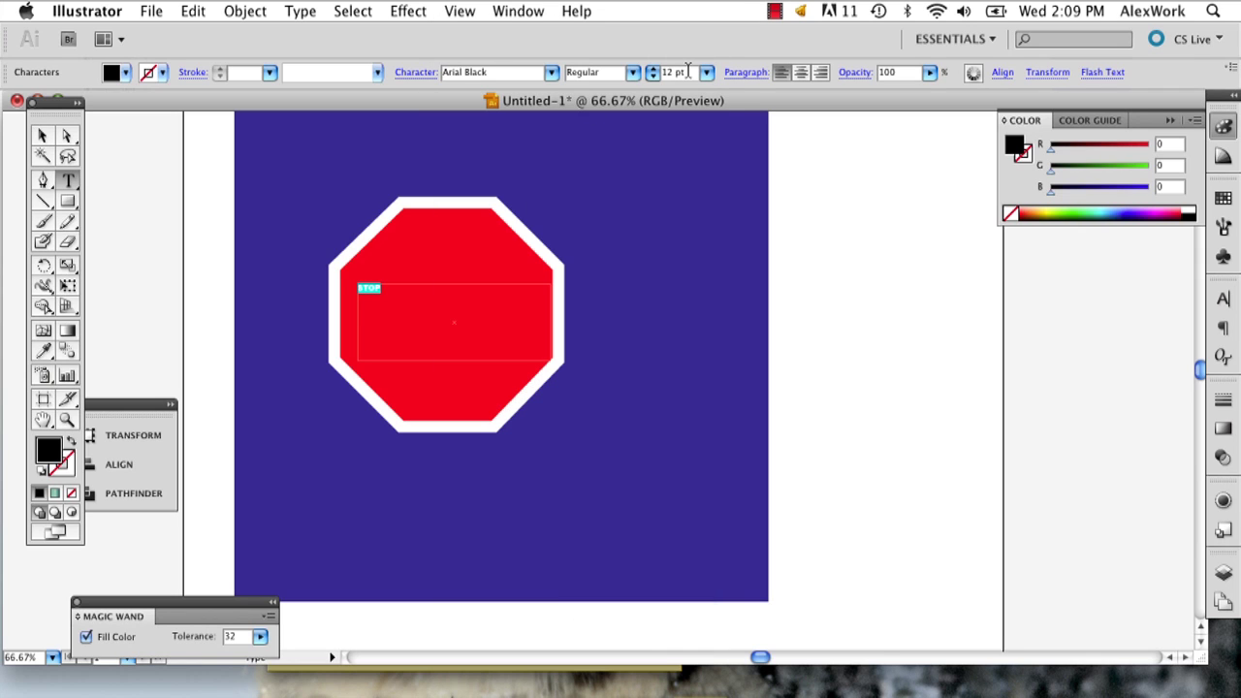
# - Enlarge the STOP text through 36 and 60 pt to 72 pt
pyautogui.click(707, 72)
pyautogui.click(704, 163)
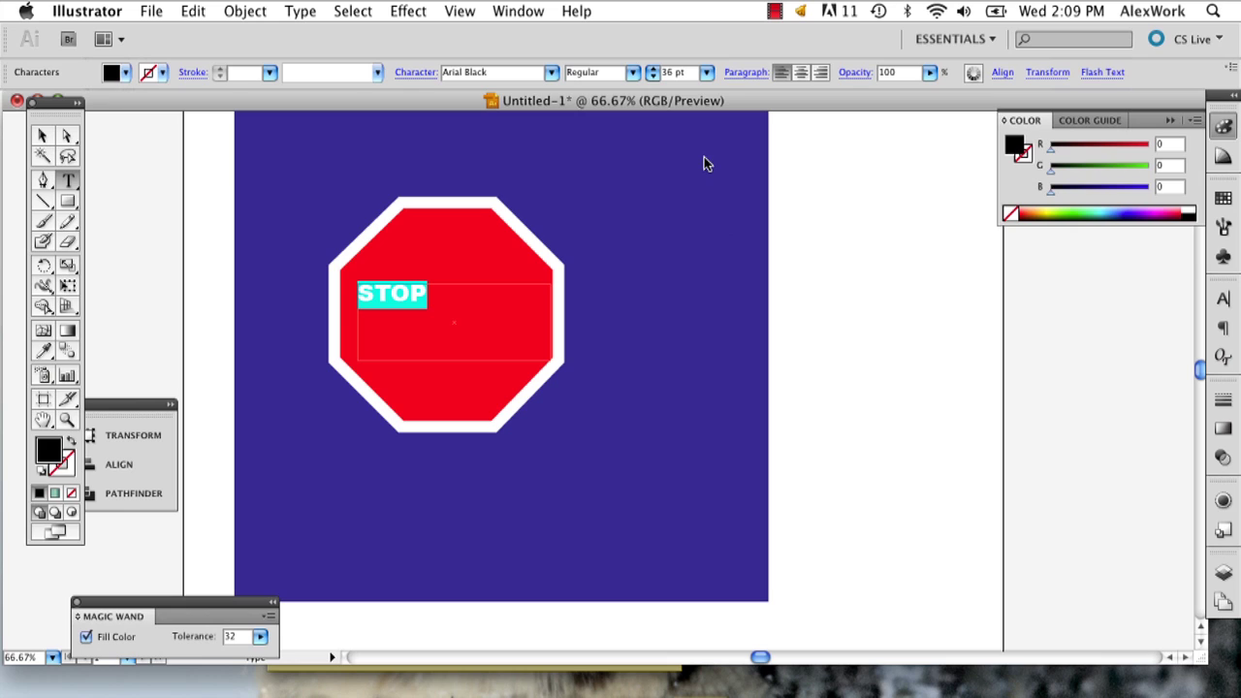
pyautogui.click(707, 72)
pyautogui.click(696, 106)
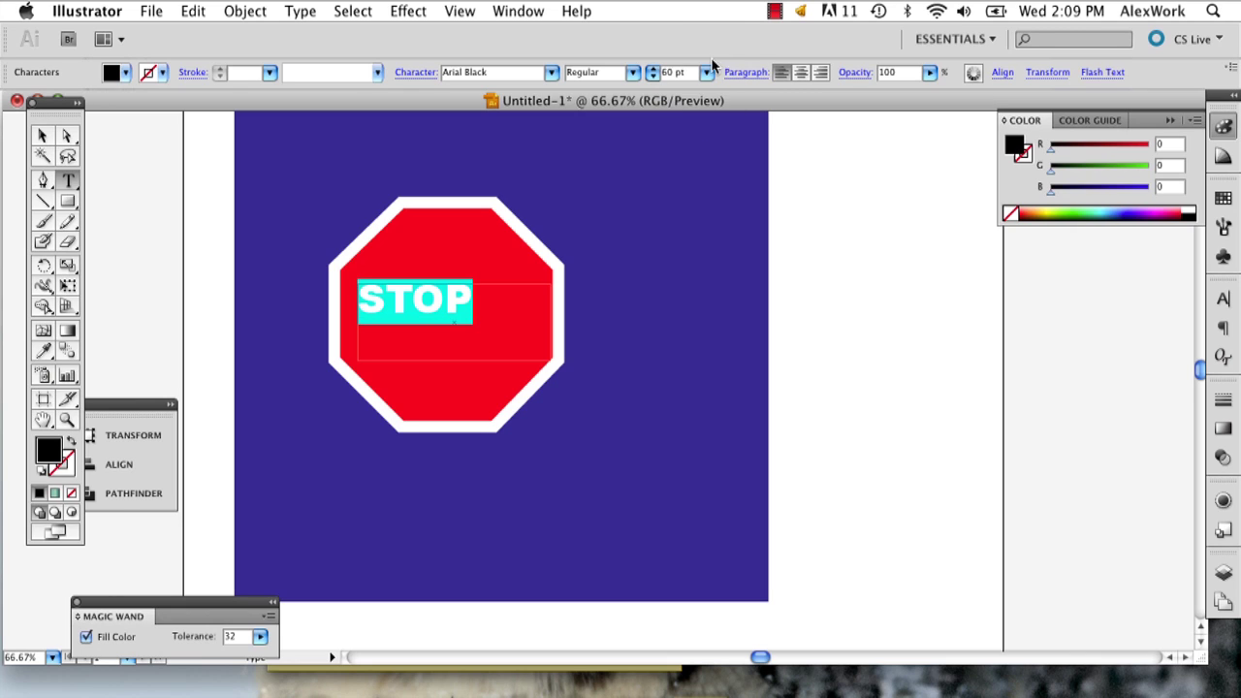
pyautogui.click(707, 72)
pyautogui.click(705, 97)
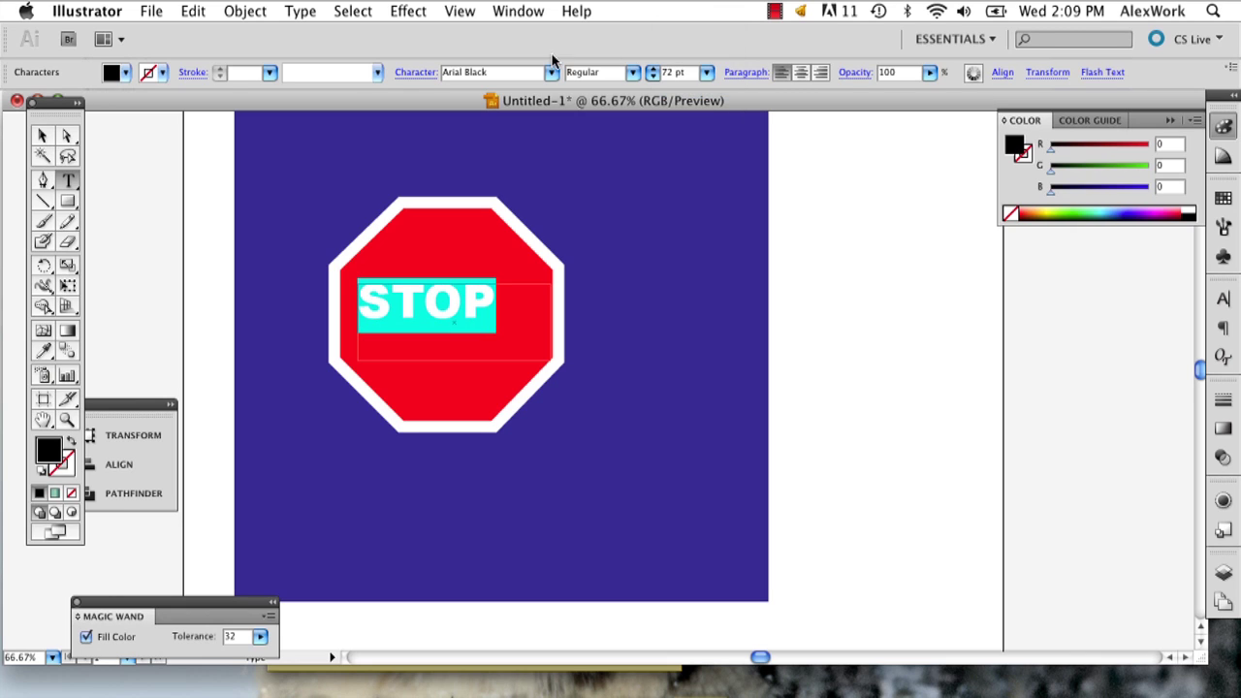
# - Change the STOP text to the Impact font and colour it white
pyautogui.click(483, 72)
pyautogui.click(552, 72)
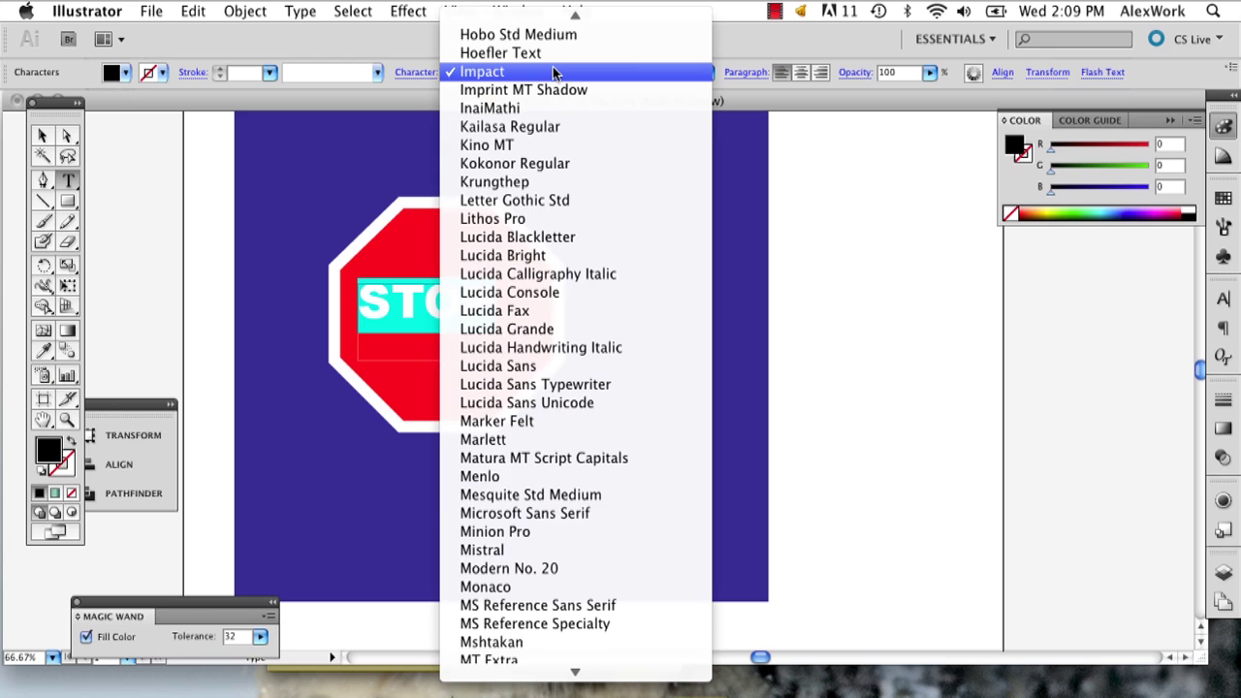
pyautogui.click(541, 71)
pyautogui.click(452, 309)
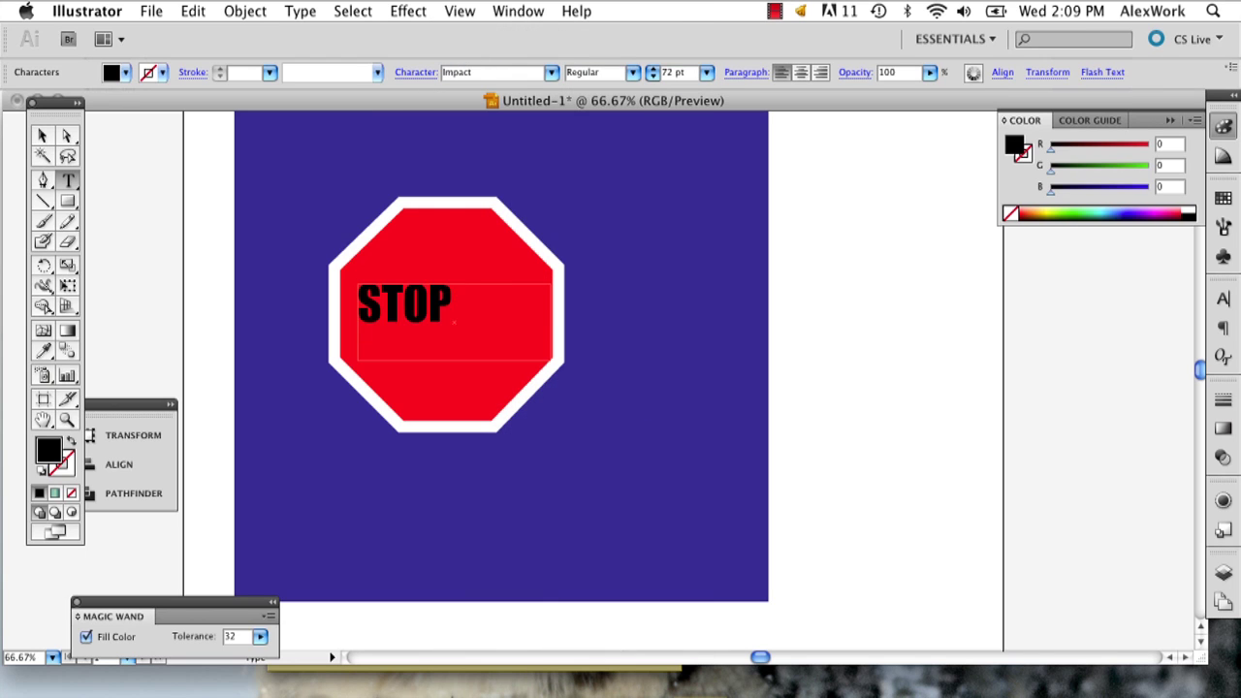
pyautogui.doubleClick(453, 321)
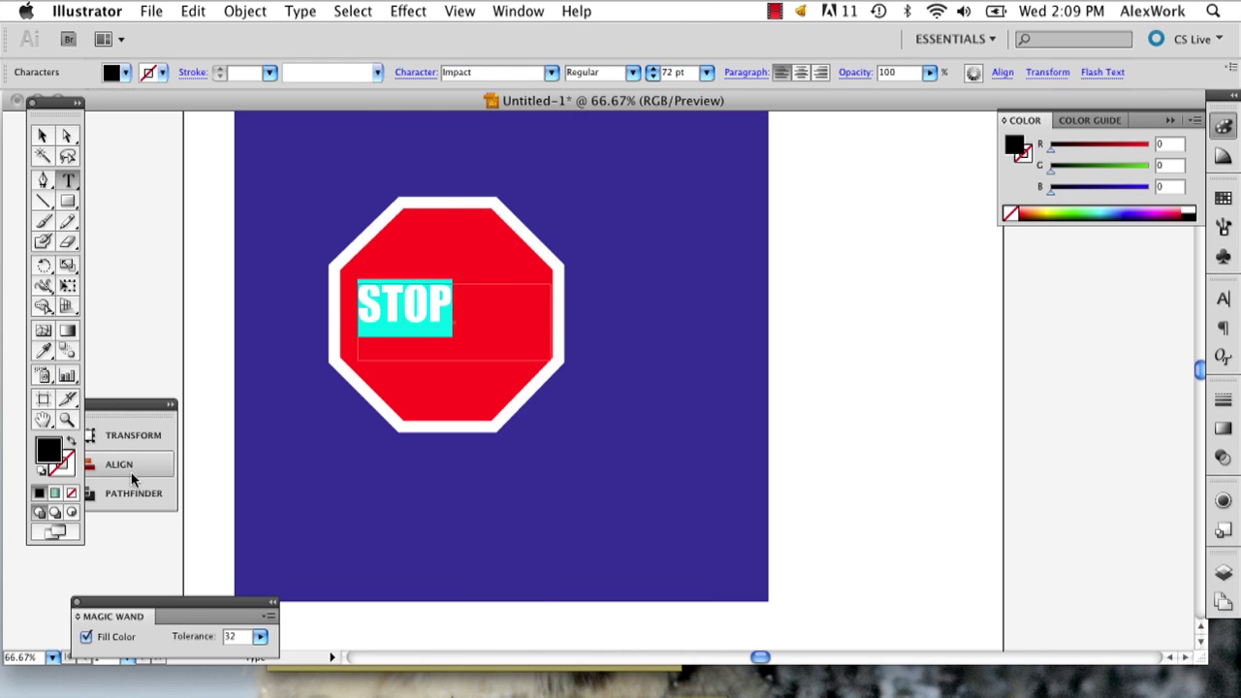
pyautogui.click(118, 78)
pyautogui.click(33, 91)
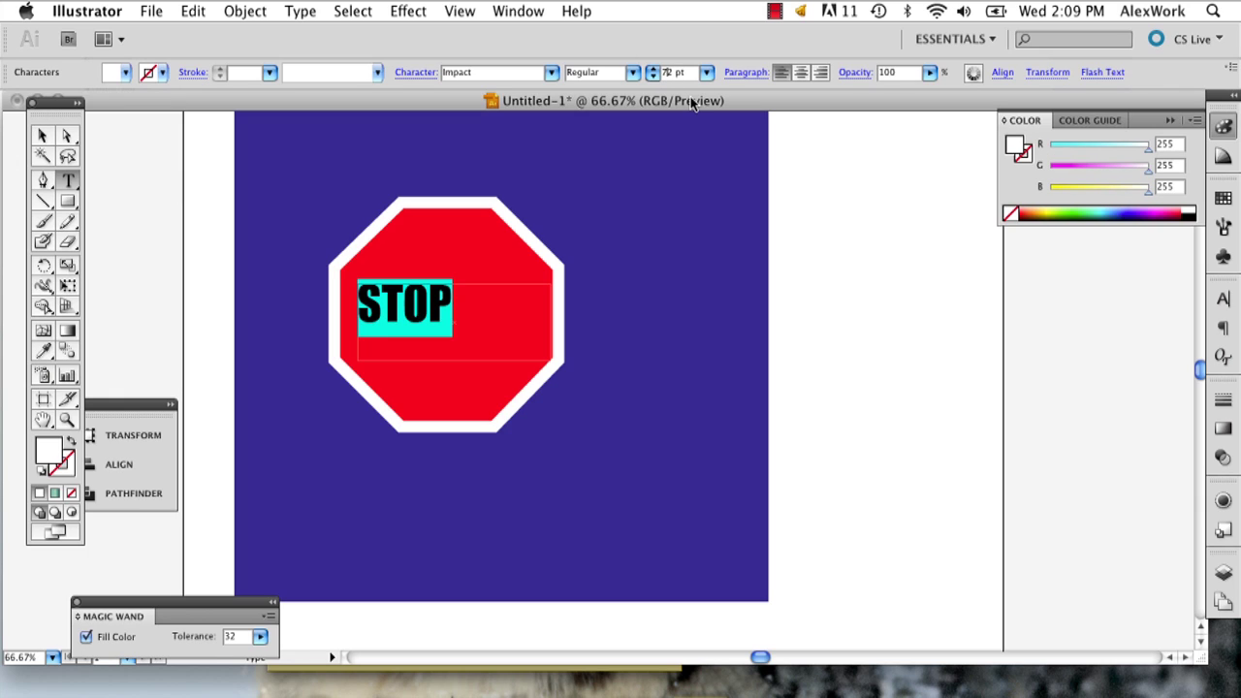
# - Enlarge STOP to 122 pt and nudge it toward the octagon's centre
pyautogui.press('Return')
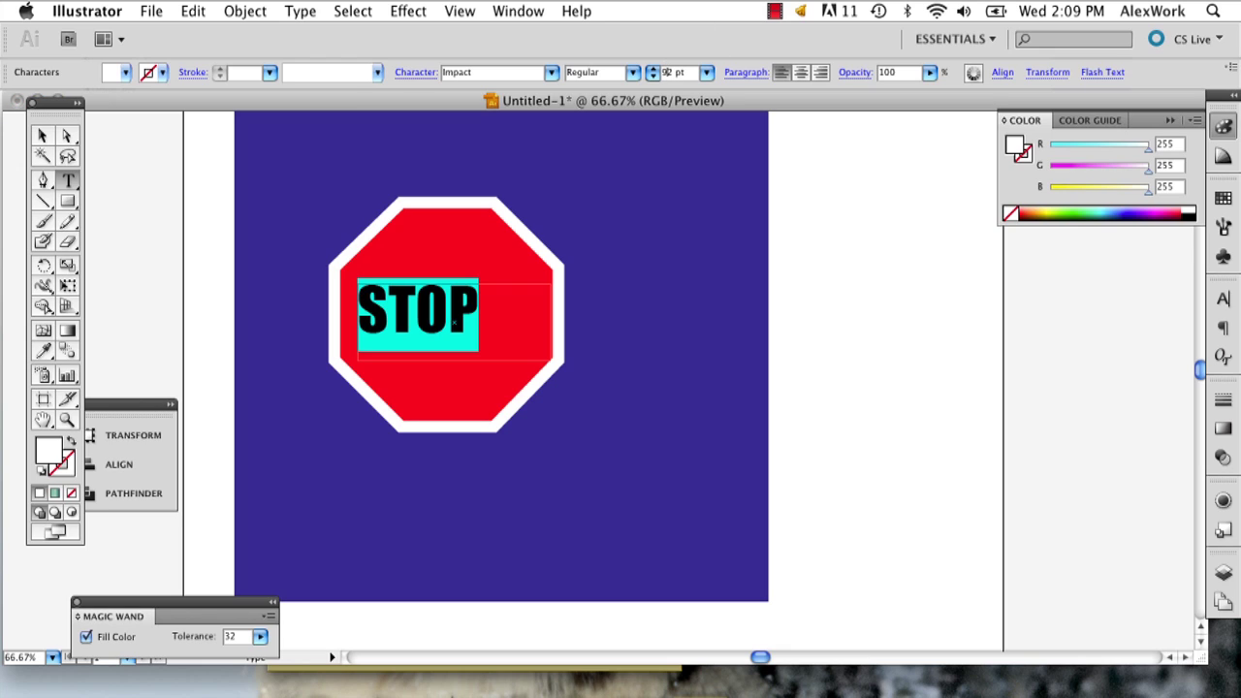
pyautogui.press('Return')
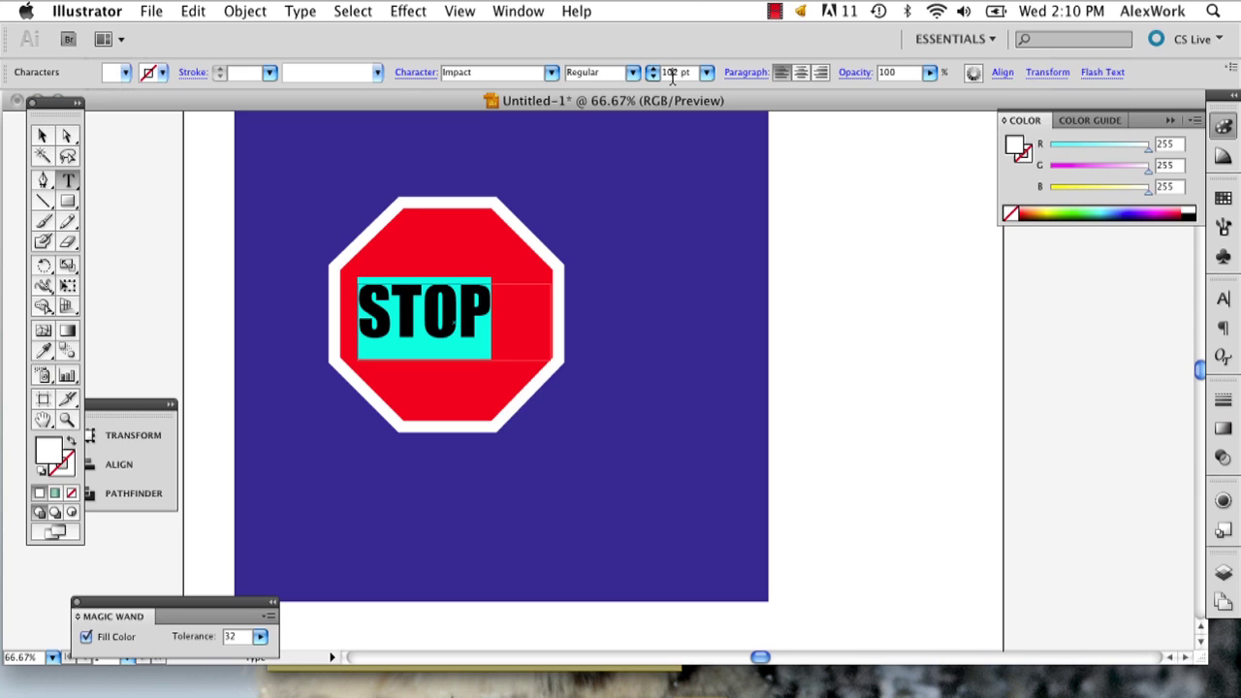
pyautogui.write('122')
pyautogui.press('Return')
pyautogui.click(41, 135)
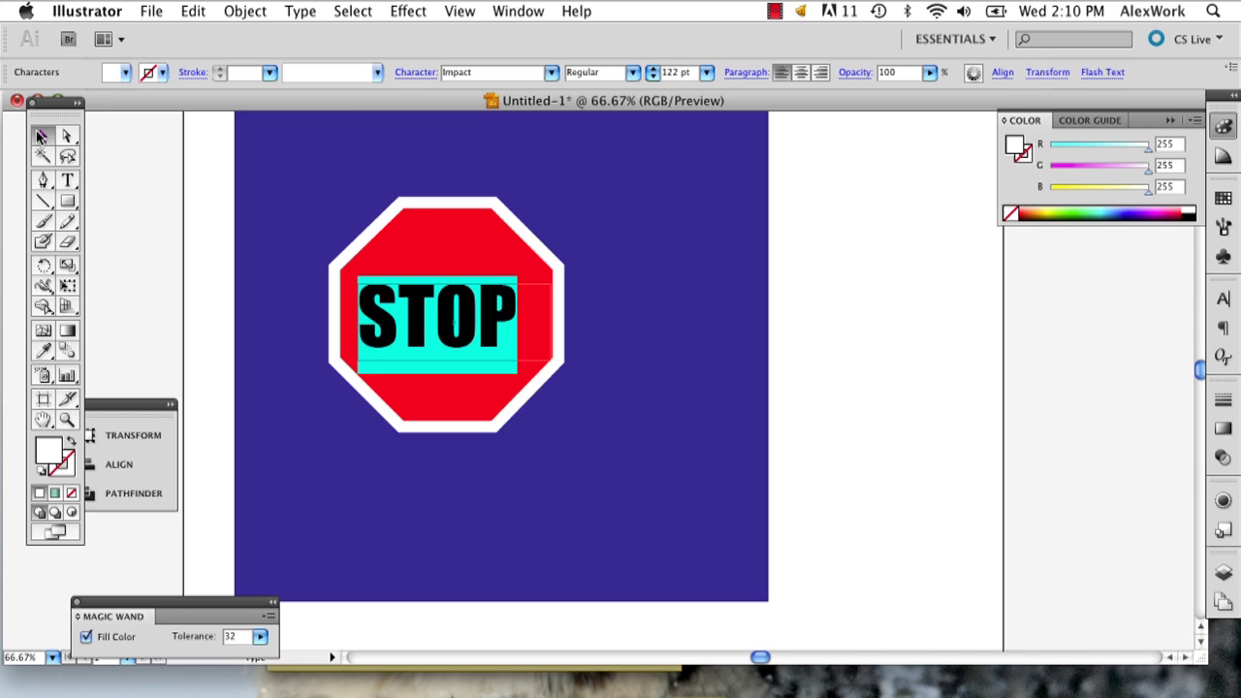
pyautogui.moveTo(457, 323); pyautogui.dragTo(488, 324)
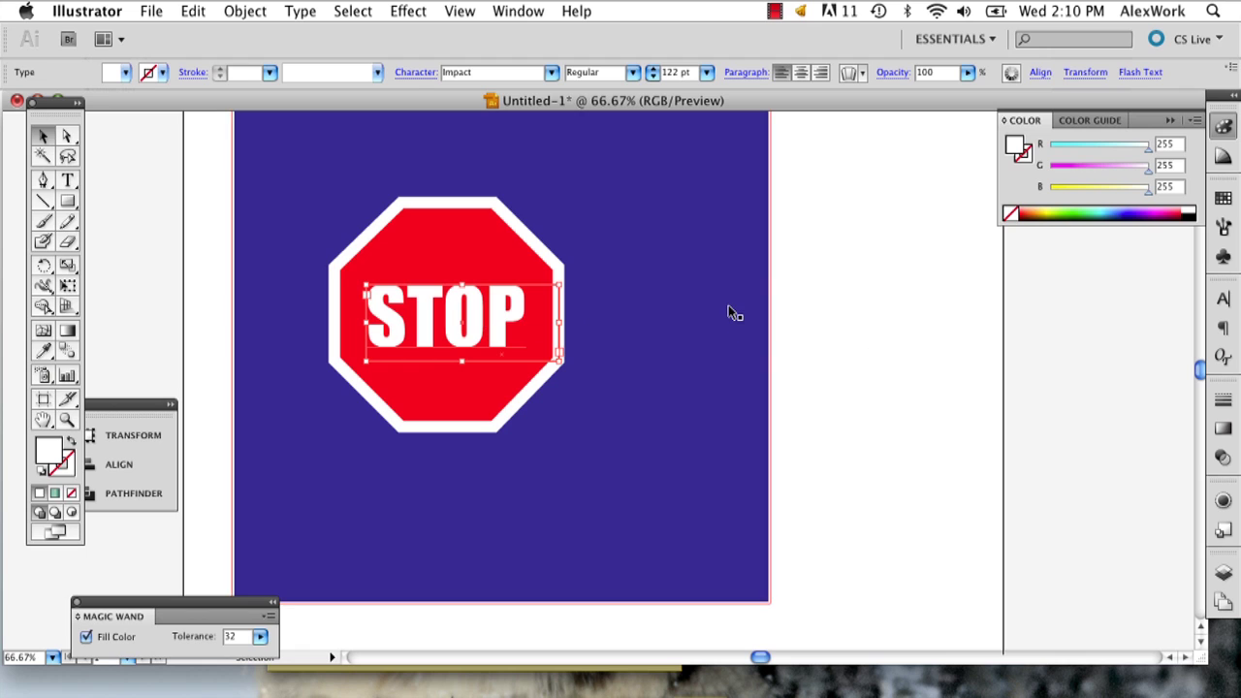
pyautogui.click(873, 290)
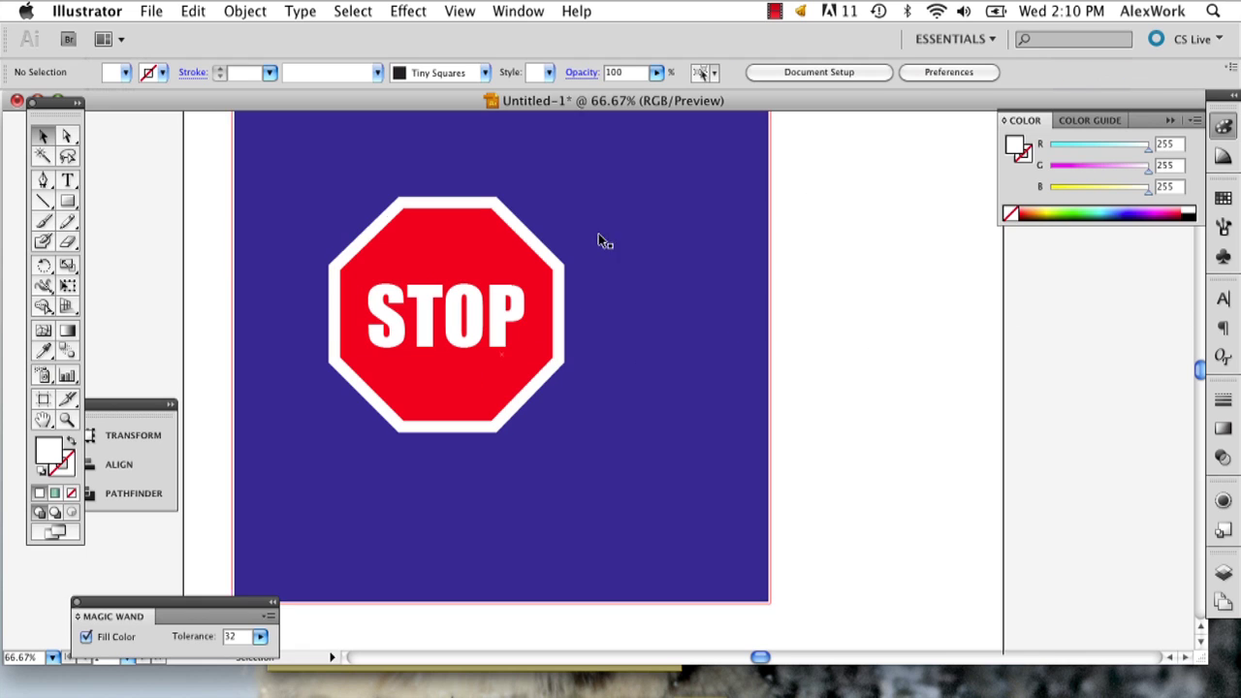
pyautogui.click(519, 319)
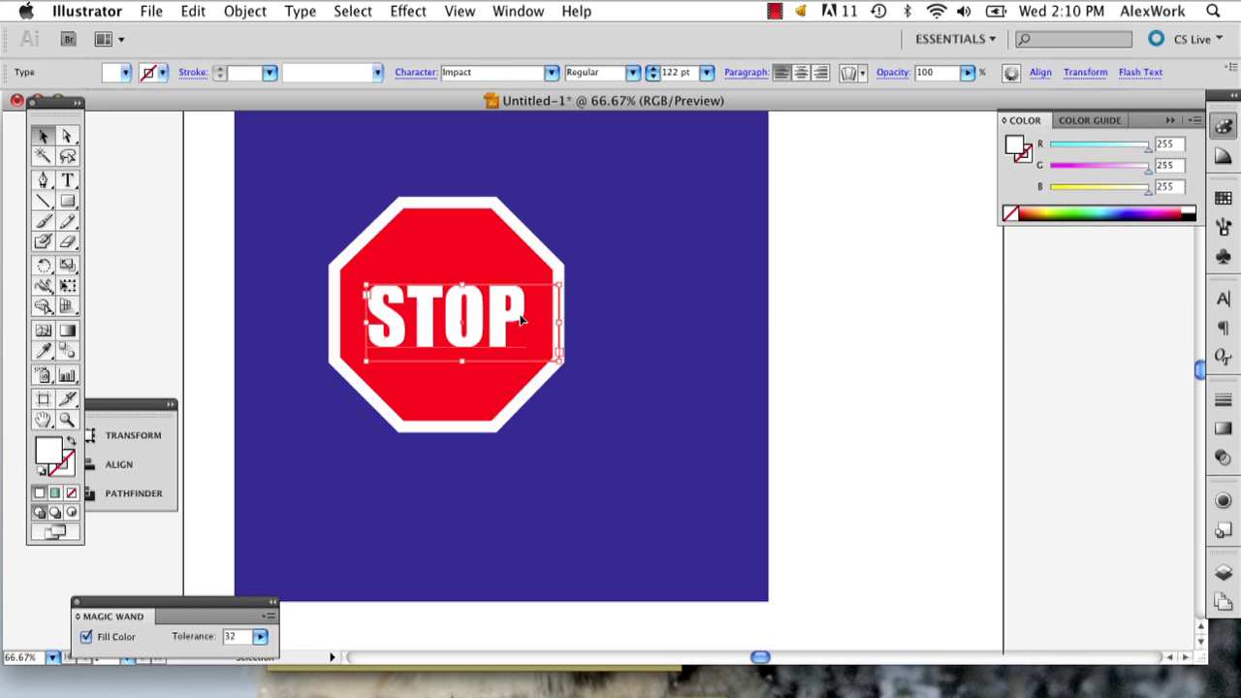
pyautogui.scroll(2, 541, 331)
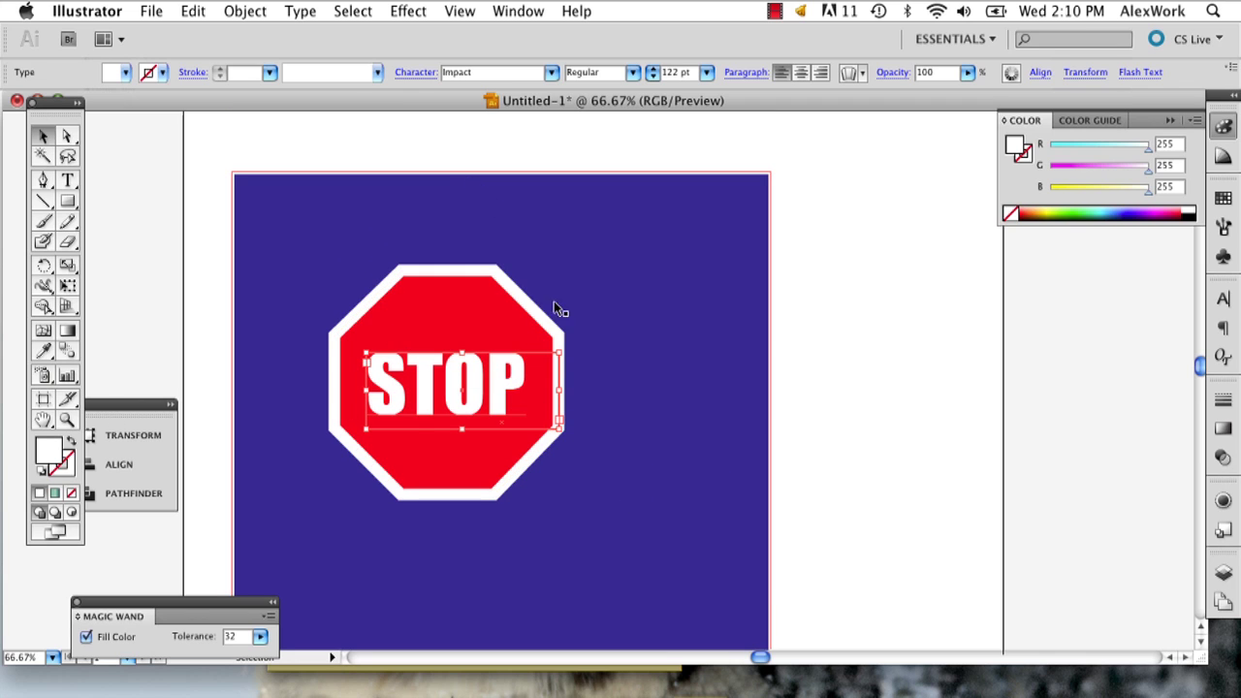
pyautogui.scroll(-2, 445, 176)
pyautogui.press('super+minus')
pyautogui.press('super+minus')
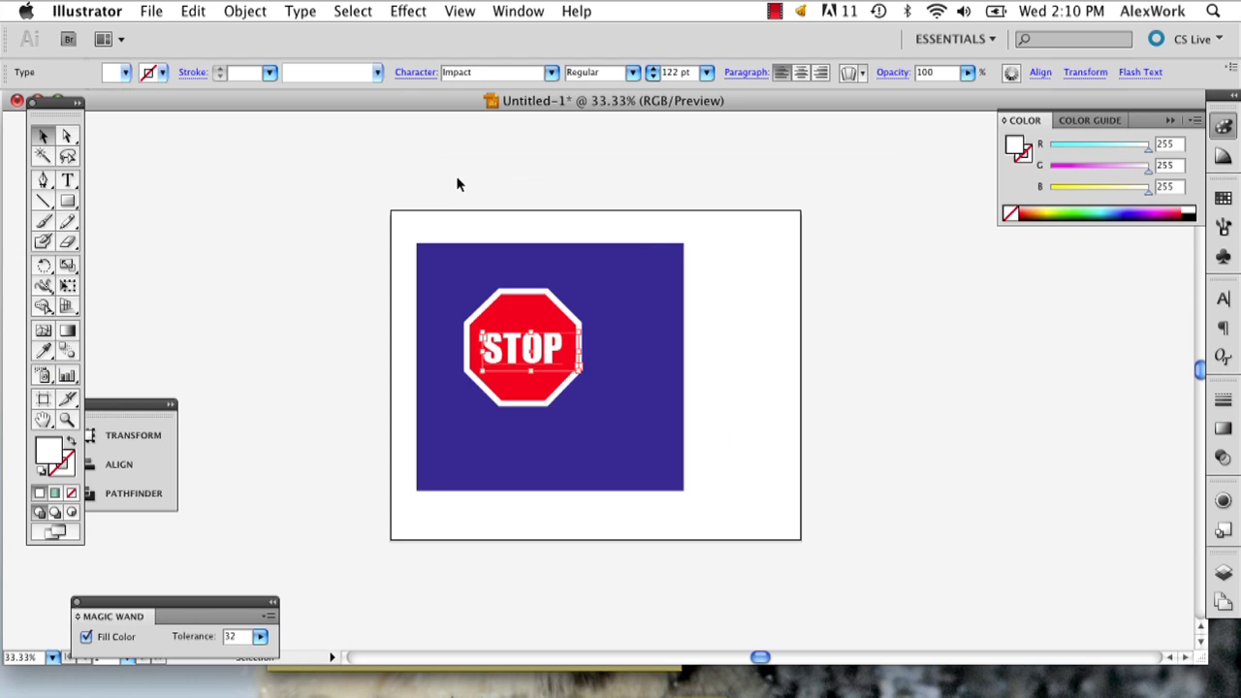
pyautogui.click(769, 344)
pyautogui.click(655, 358)
pyautogui.click(656, 358)
pyautogui.press('Delete')
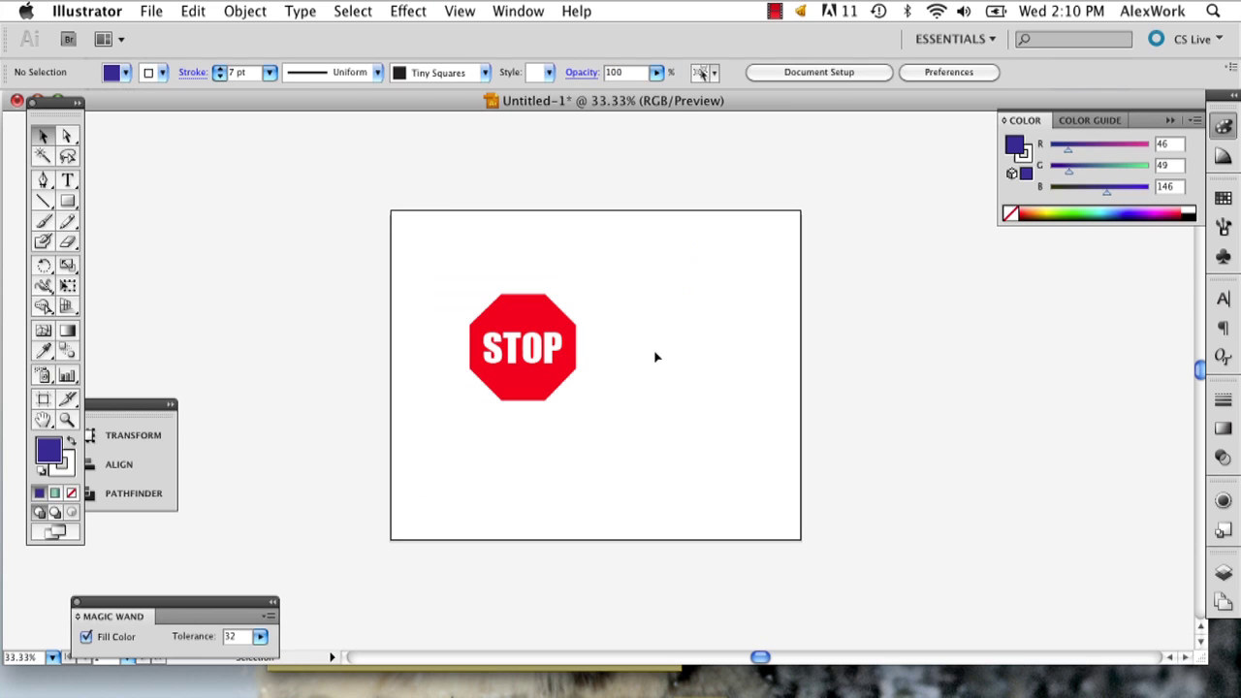
pyautogui.press('super+z')
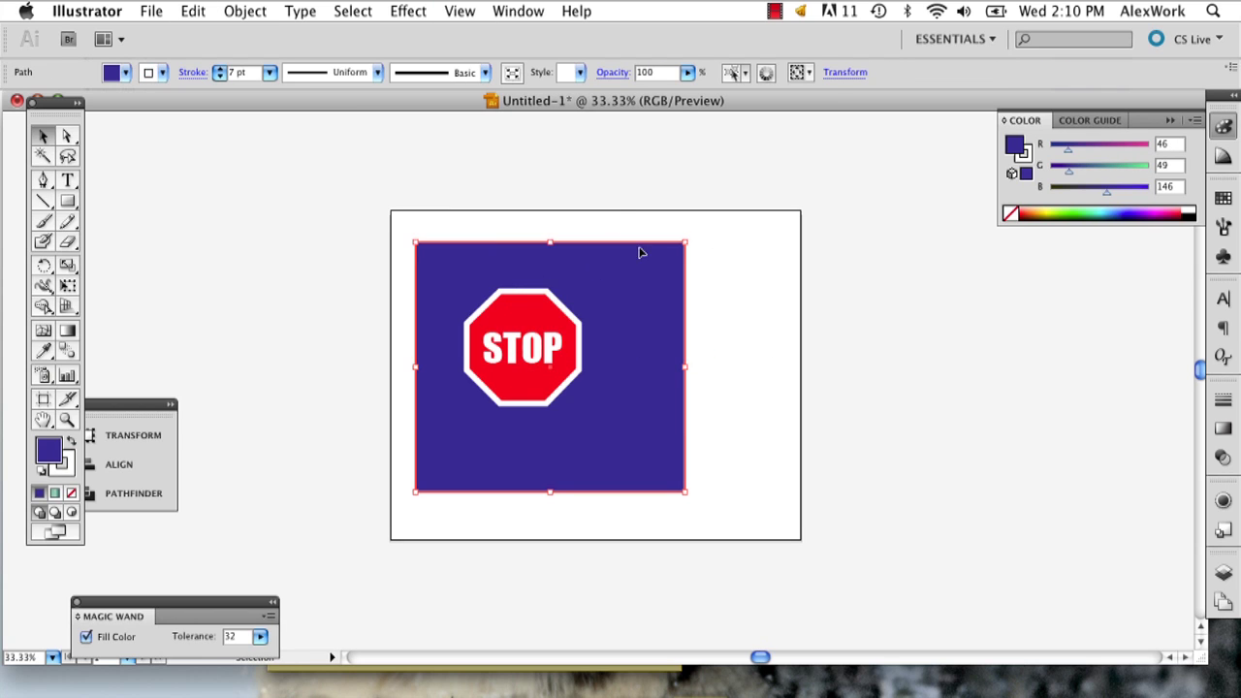
pyautogui.press('super+plus')
pyautogui.press('super+plus')
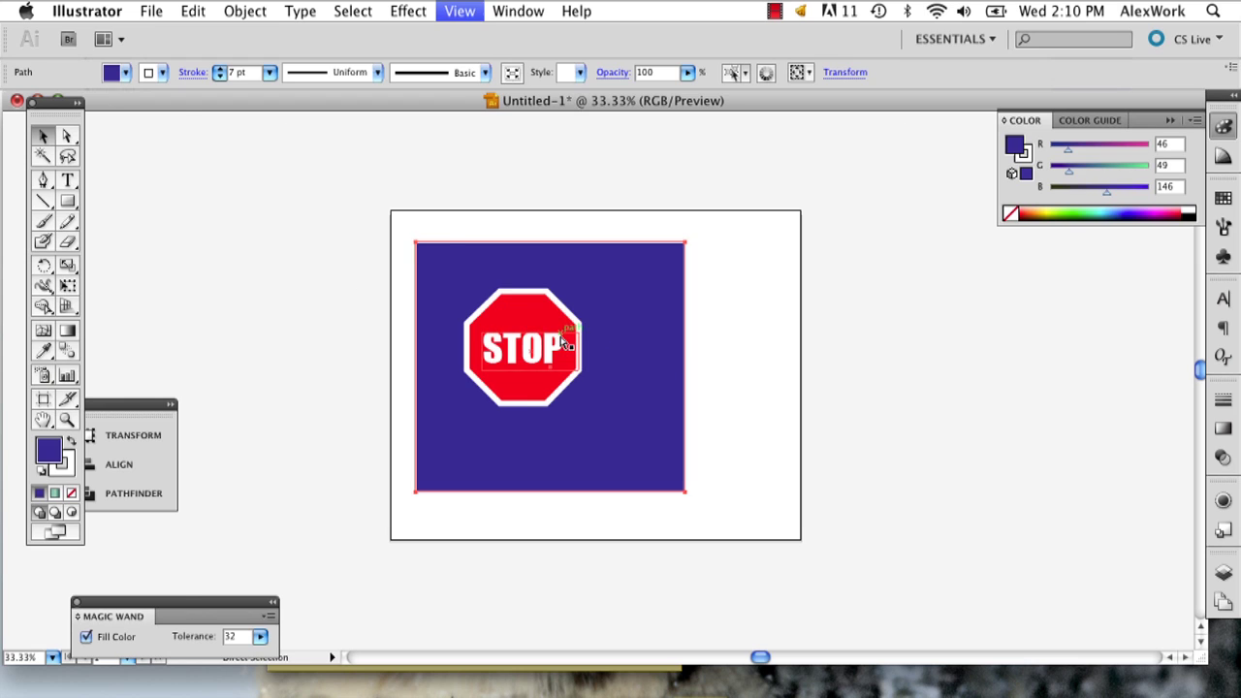